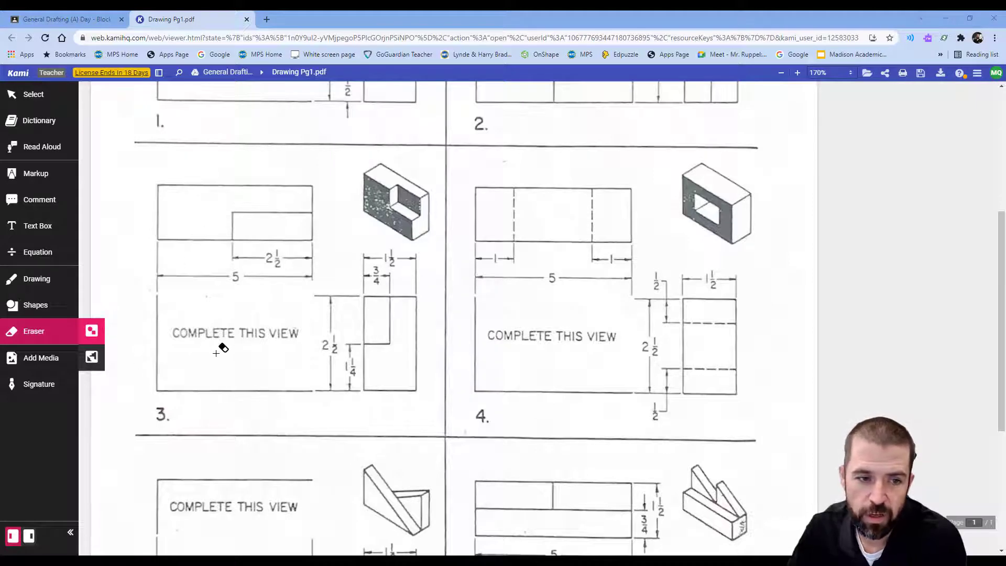
# Draw a rectangle outlining the incomplete front view of problem 3 and a smaller rectangle marking the notch at its upper right
pyautogui.click(37, 311)
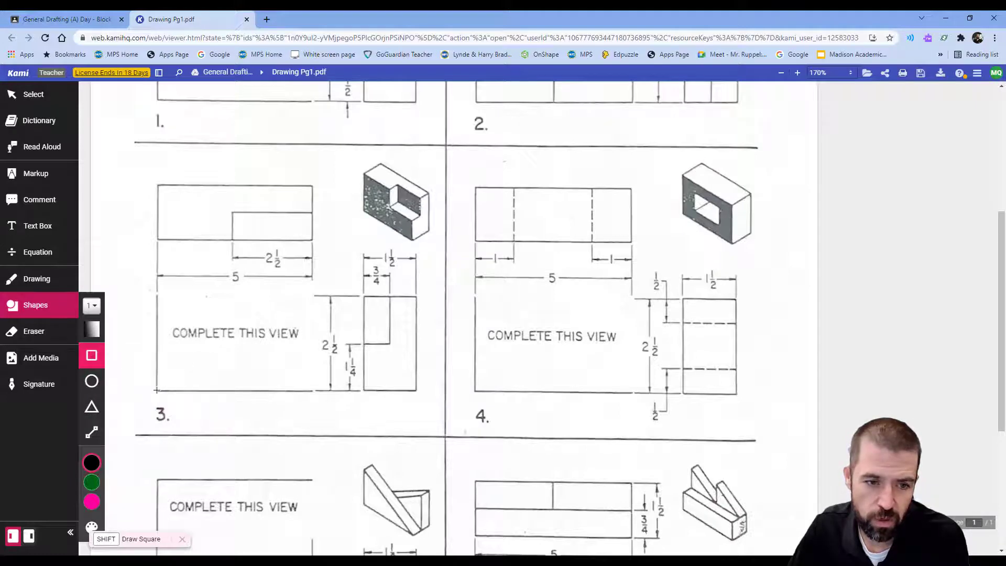
pyautogui.moveTo(156, 389); pyautogui.dragTo(313, 300)
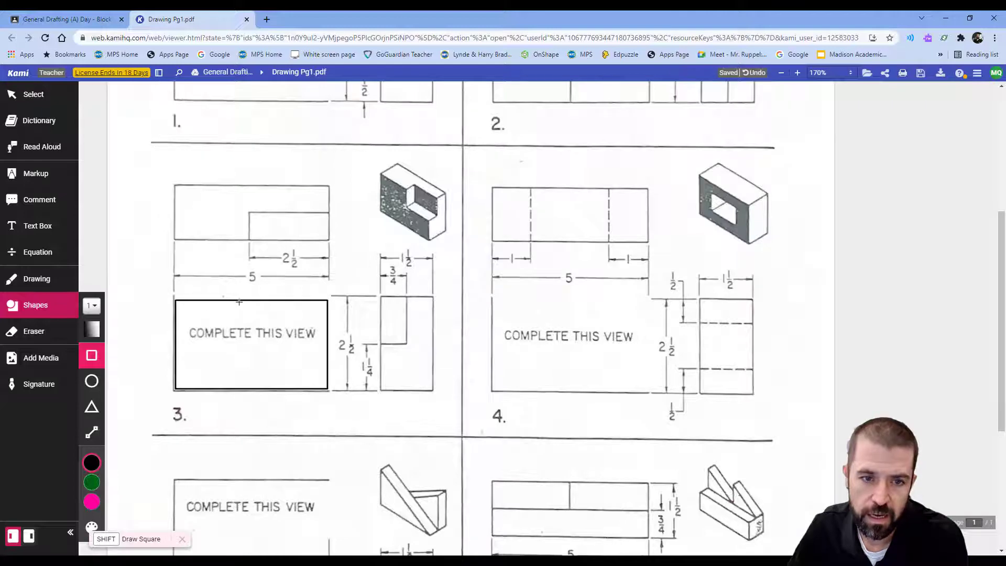
pyautogui.moveTo(250, 299); pyautogui.dragTo(329, 347)
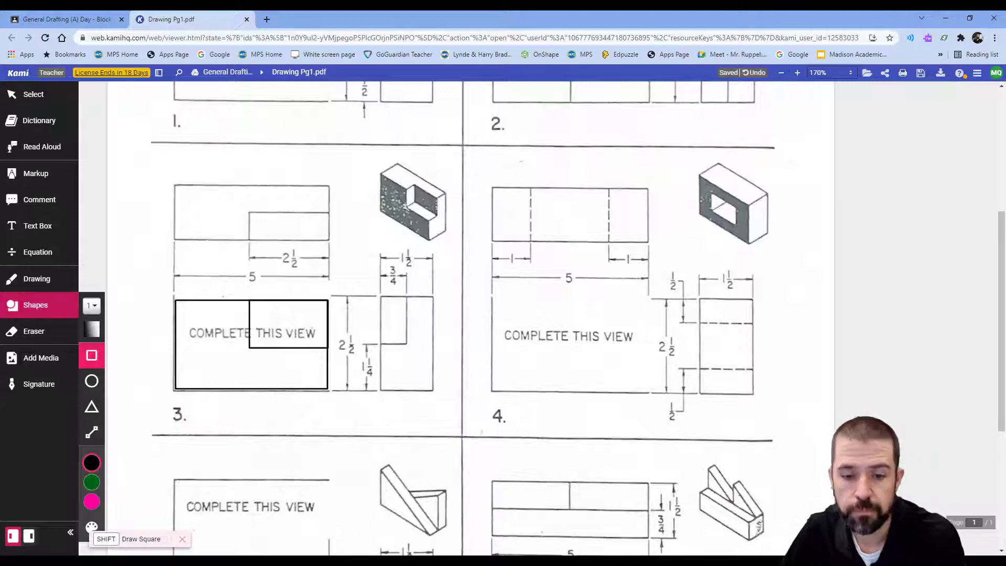
# Switch to AutoCAD and draw a long horizontal base line above the title block and a vertical line up from its left end
pyautogui.hotkey('alt', 'Tab')
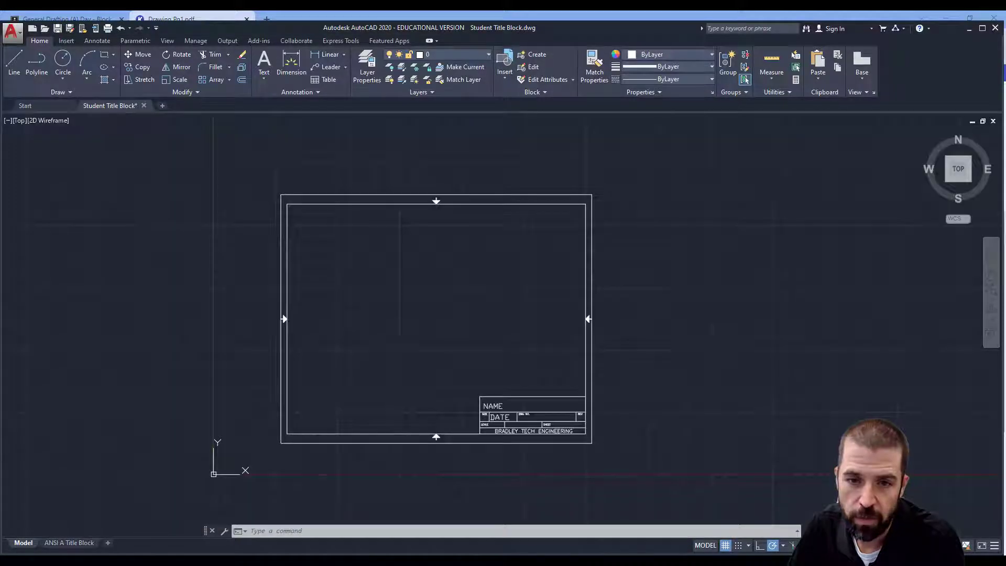
pyautogui.click(13, 63)
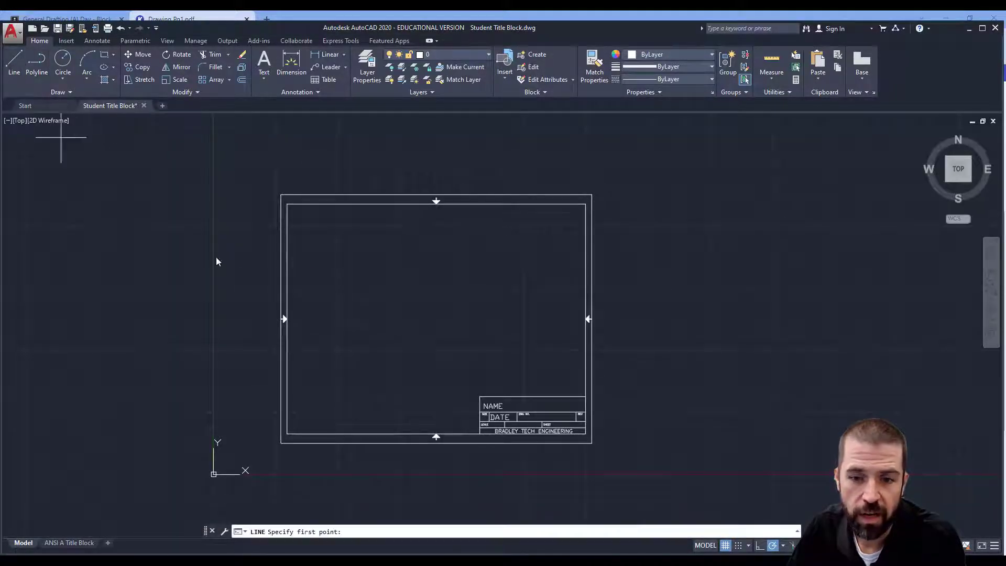
pyautogui.click(547, 370)
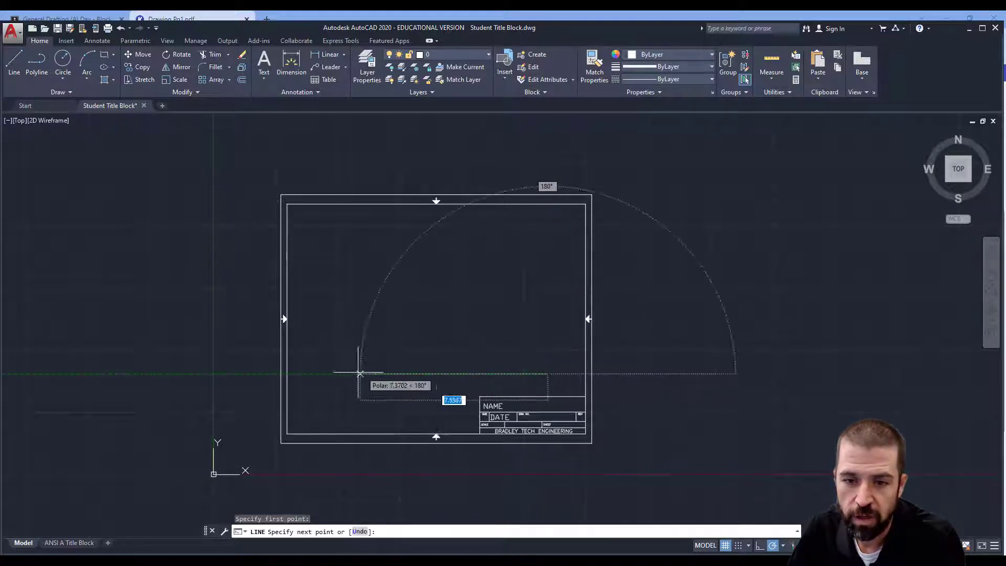
pyautogui.click(331, 374)
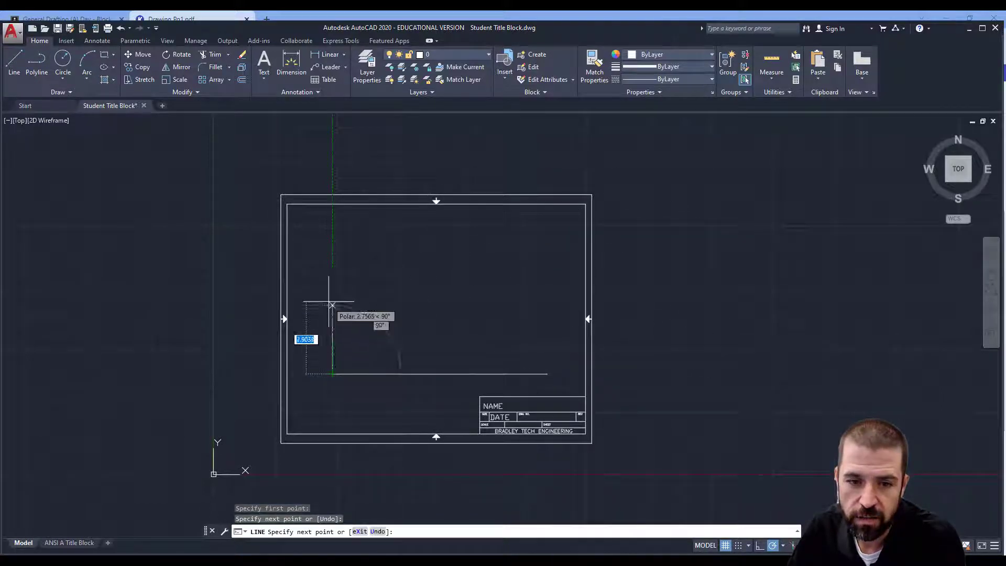
pyautogui.click(331, 240)
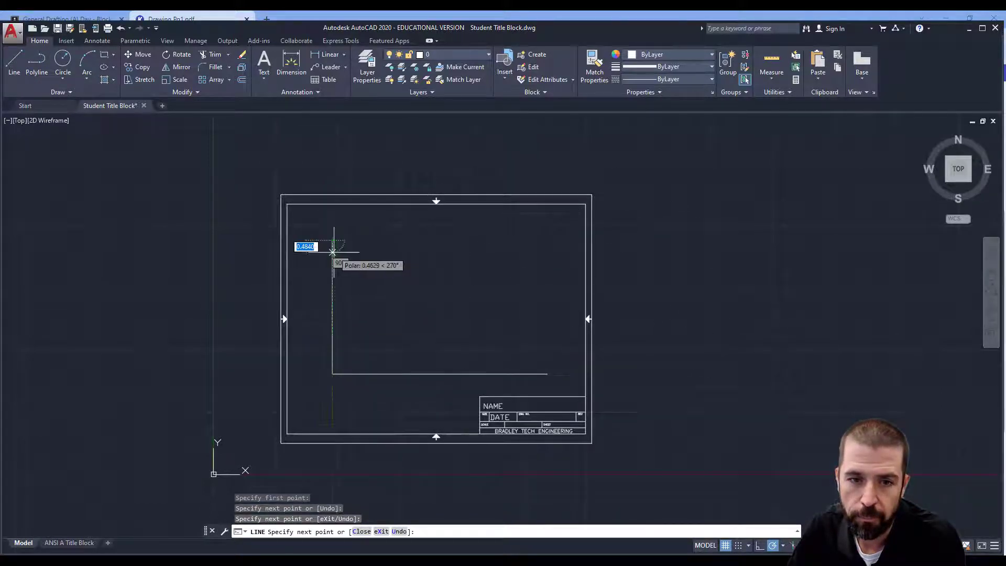
# Offset the vertical line 5 units to the right to set the width of the front view
pyautogui.click(241, 79)
pyautogui.hotkey('alt', 'Tab')
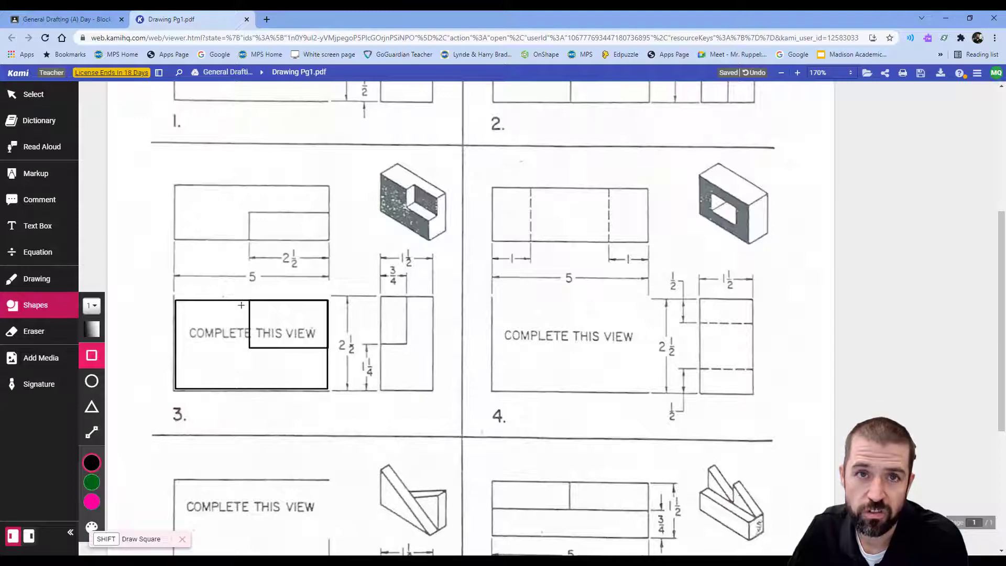
pyautogui.hotkey('alt', 'Tab')
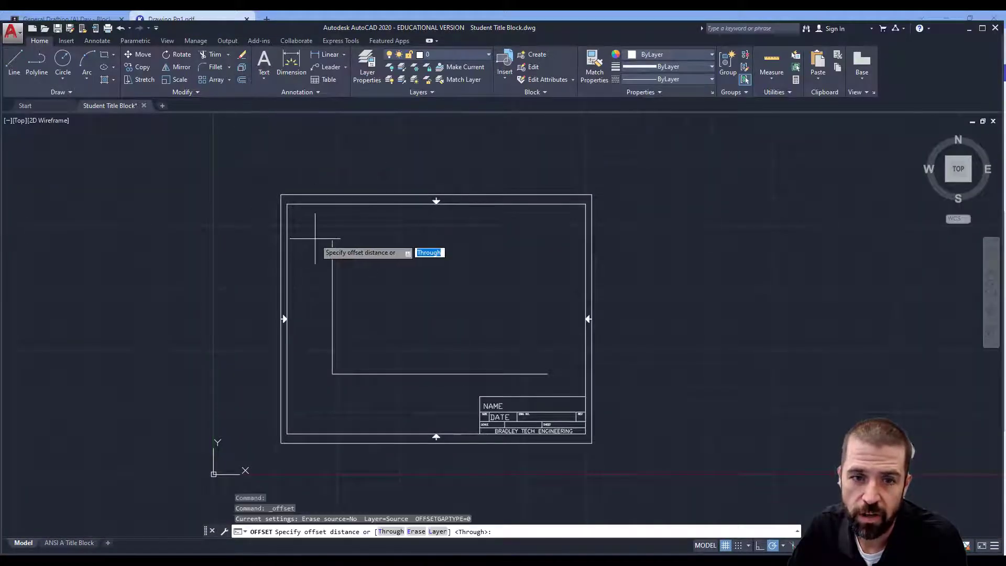
pyautogui.write('5')
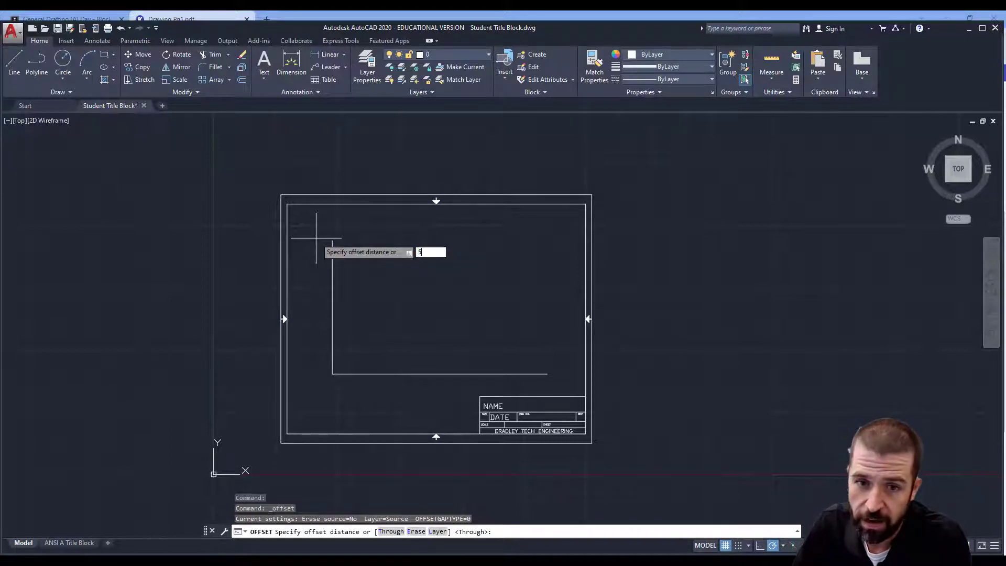
pyautogui.press('Return')
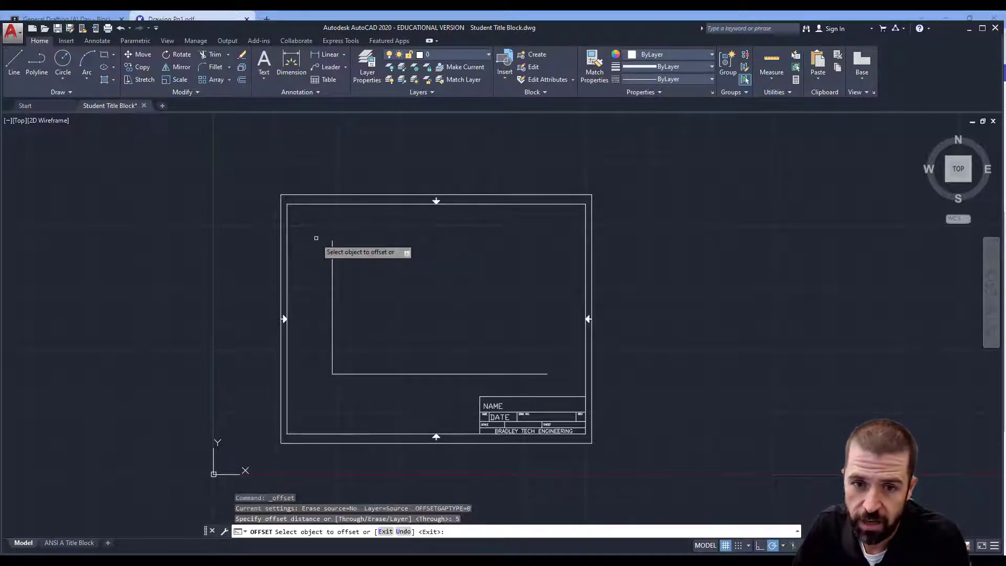
pyautogui.click(332, 301)
pyautogui.click(463, 302)
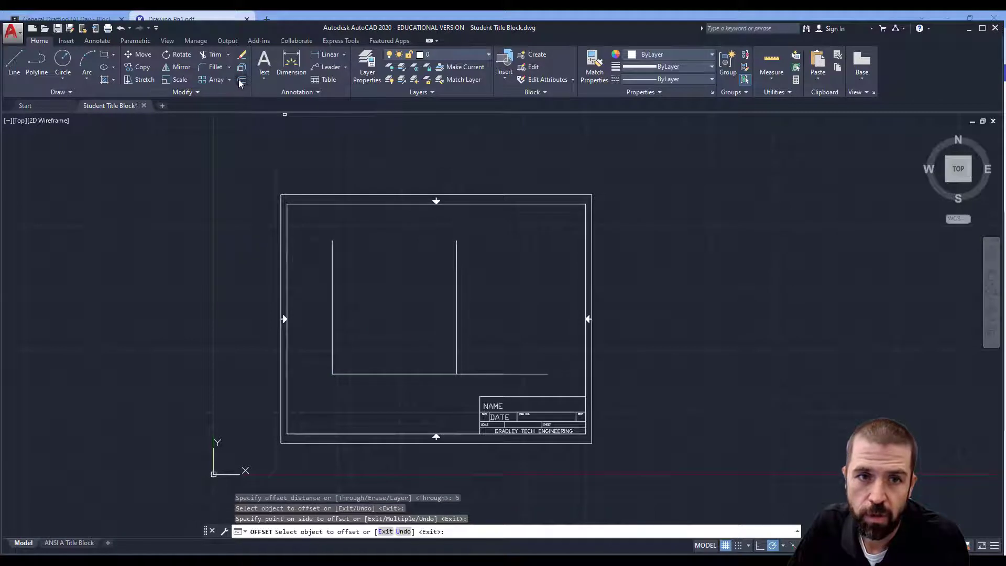
# Offset the horizontal base line 2.5 units upward to set the height of the front view
pyautogui.click(241, 79)
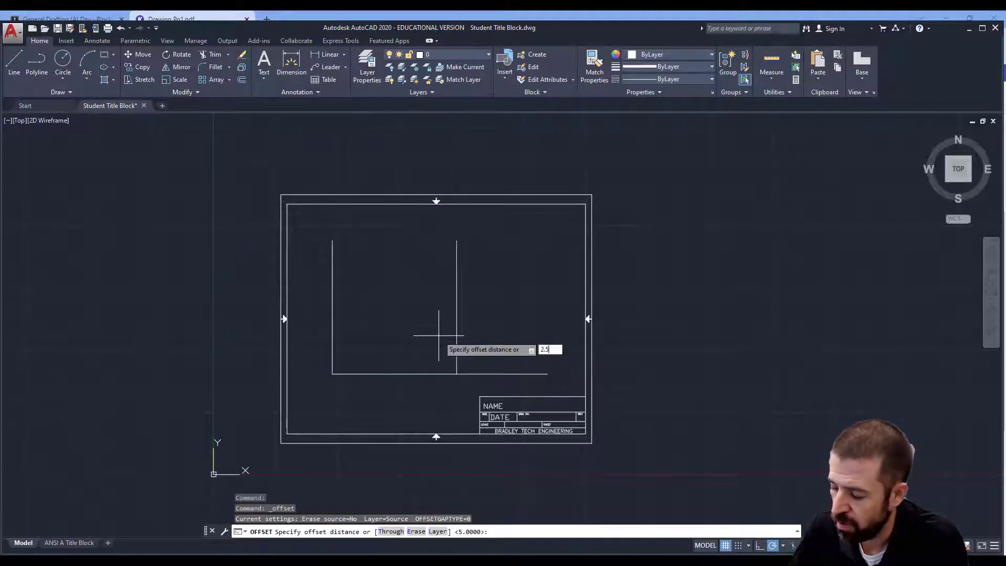
pyautogui.write('2.5')
pyautogui.press('Return')
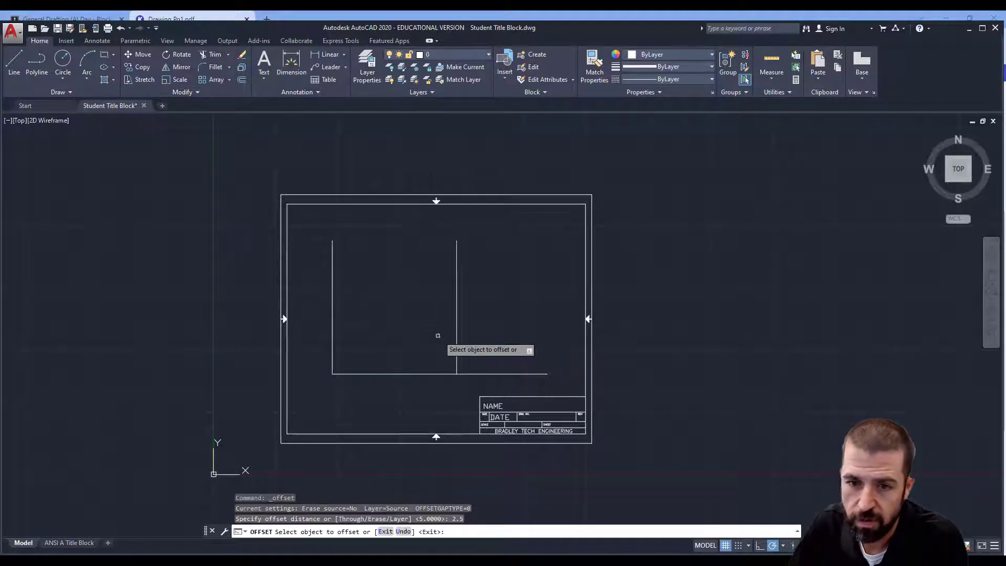
pyautogui.click(412, 373)
pyautogui.click(412, 285)
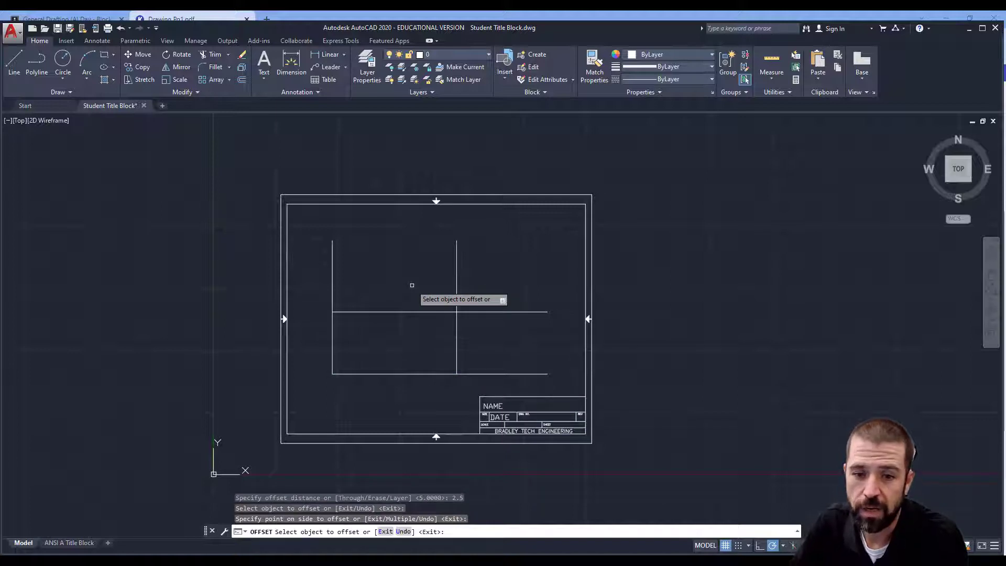
# Offset the front view's top line 1 unit upward and its right line 1 unit to the right to space the views
pyautogui.click(241, 80)
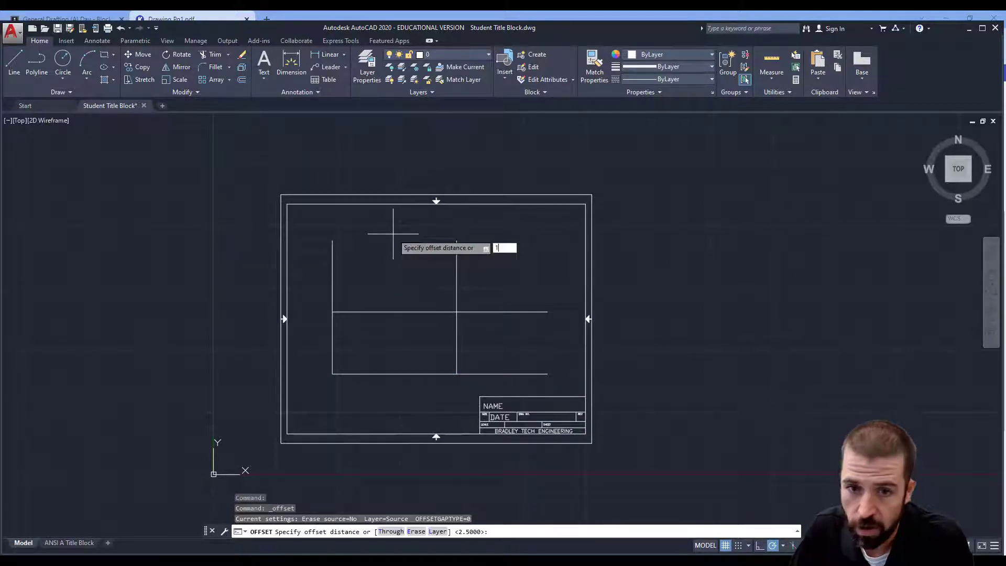
pyautogui.write('1')
pyautogui.press('Return')
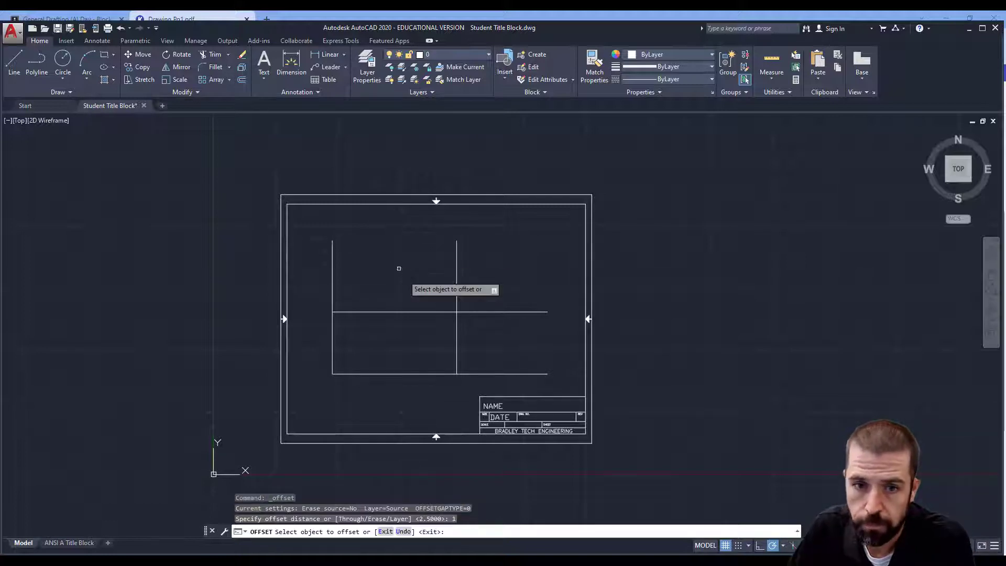
pyautogui.click(422, 312)
pyautogui.click(422, 285)
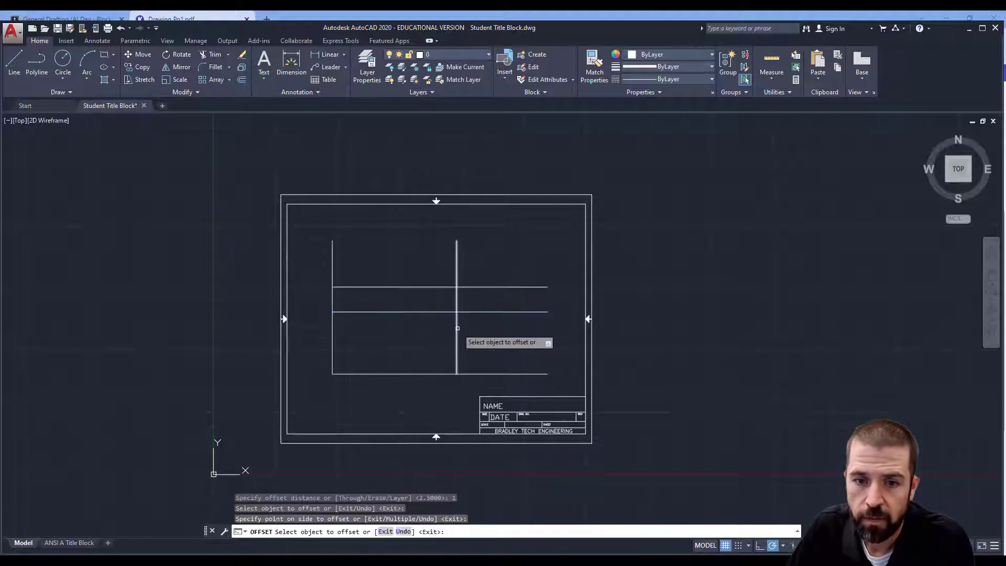
pyautogui.click(456, 332)
pyautogui.click(473, 330)
# Offset the uppermost horizontal line 1.5 units upward and the rightmost vertical line 1.5 units to the right for the depth
pyautogui.hotkey('alt', 'Tab')
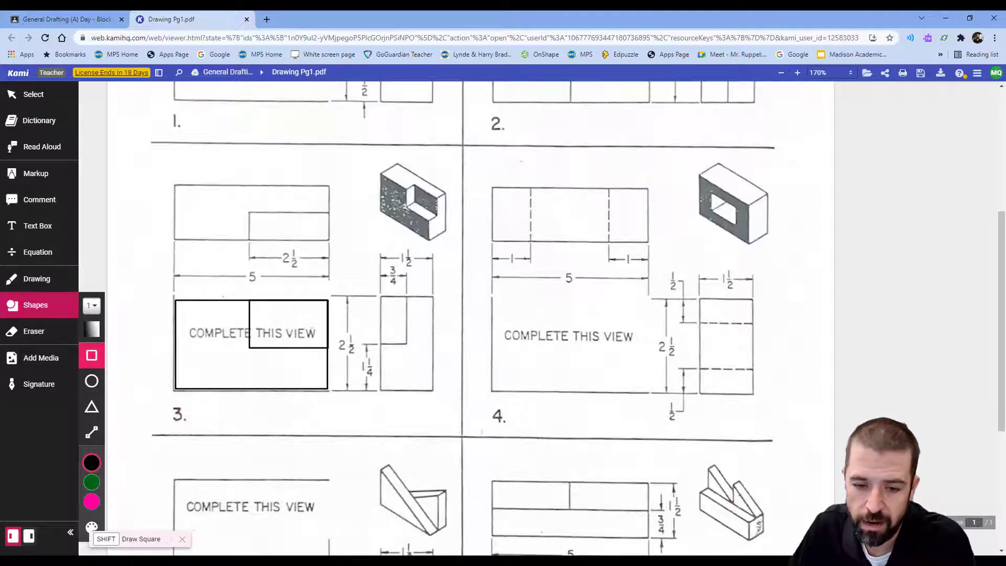
pyautogui.click(409, 562)
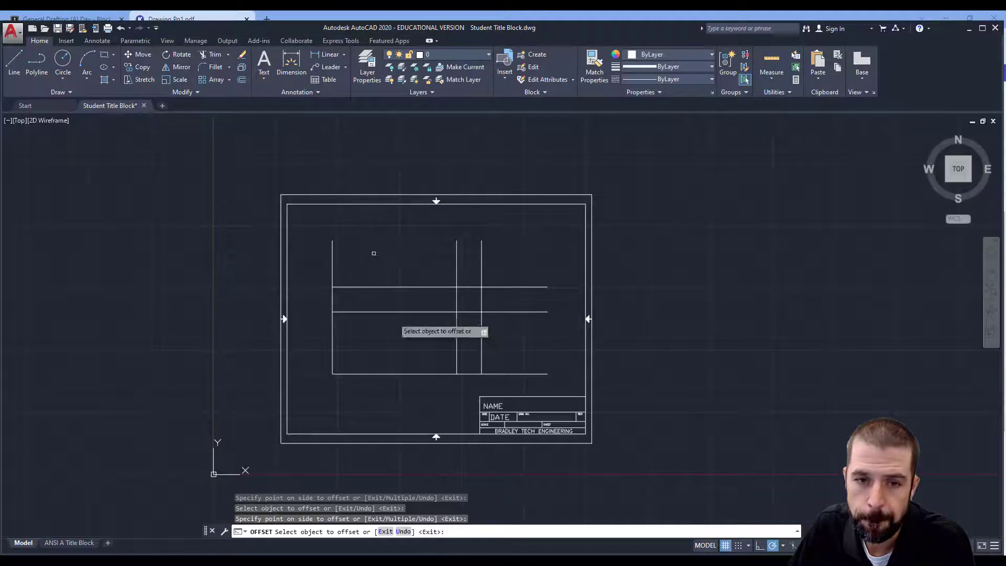
pyautogui.click(242, 80)
pyautogui.write('1.5')
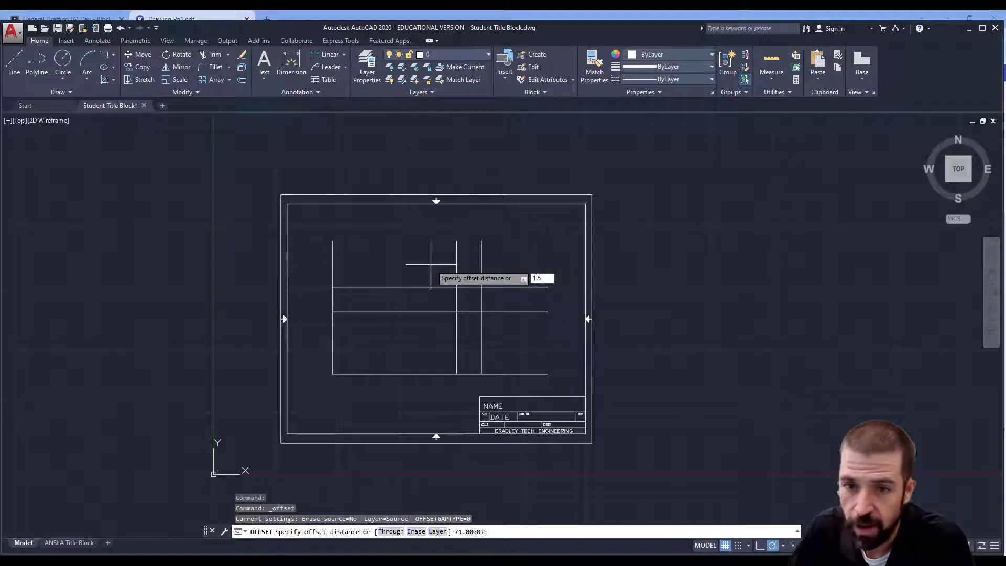
pyautogui.press('Return')
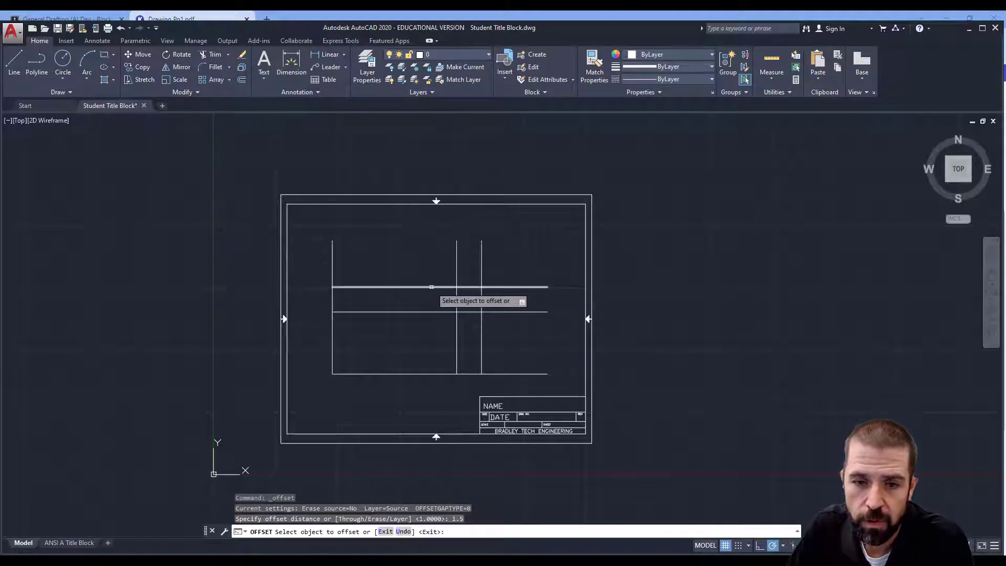
pyautogui.click(431, 287)
pyautogui.click(422, 250)
pyautogui.click(481, 328)
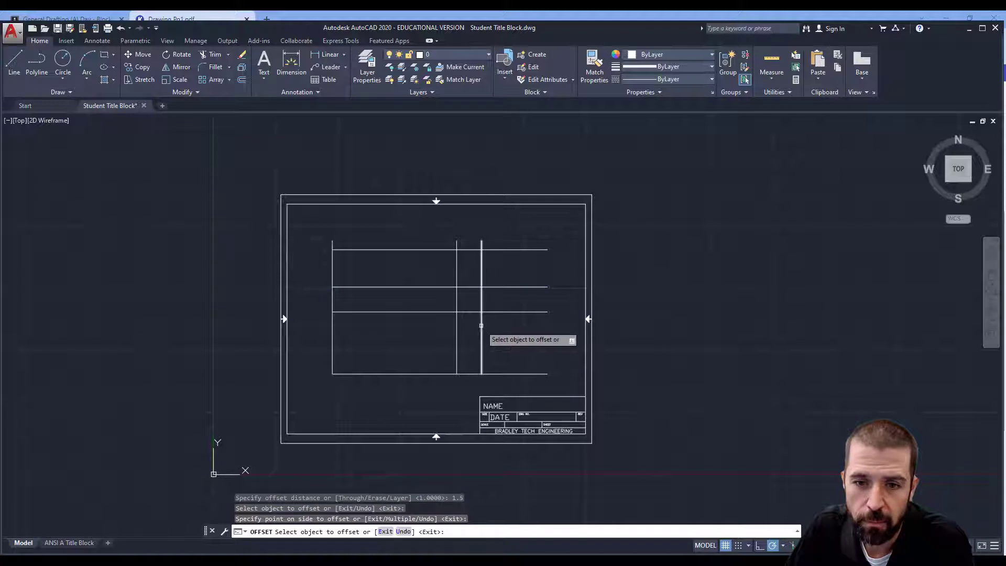
pyautogui.click(532, 336)
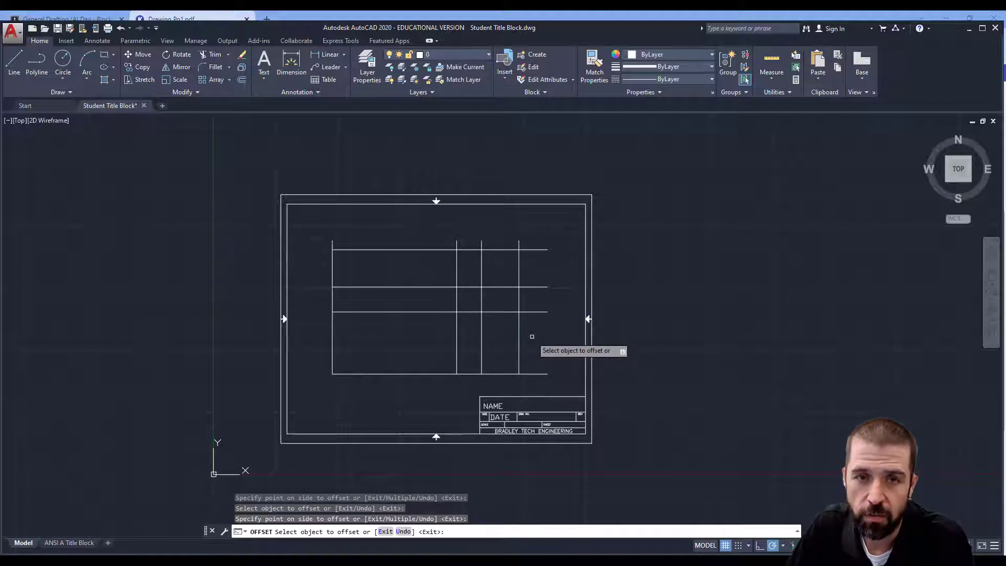
# Draw a diagonal miter line between the lower-left and upper-right corners of the square at the upper right of the layout
pyautogui.click(14, 60)
pyautogui.click(480, 286)
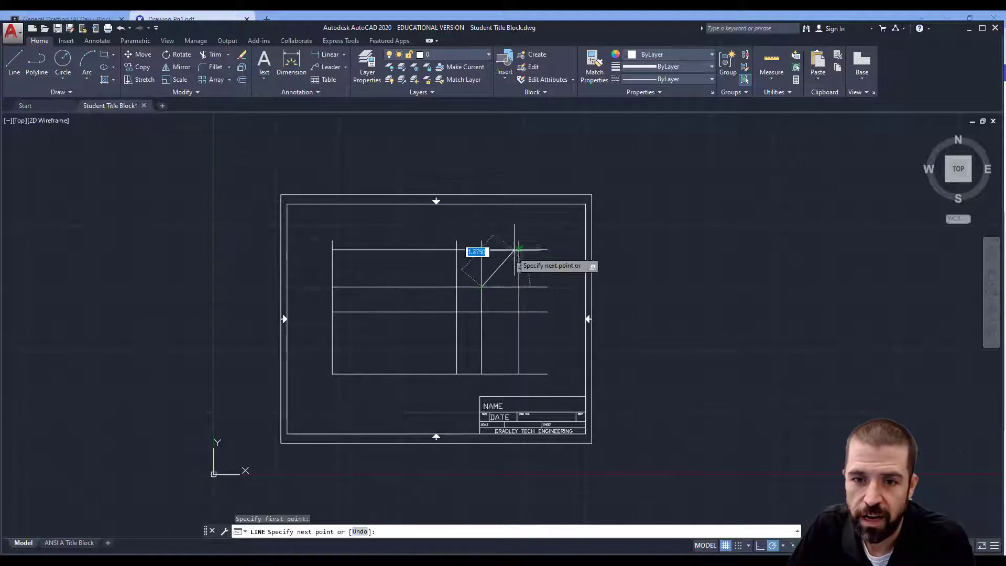
pyautogui.click(518, 250)
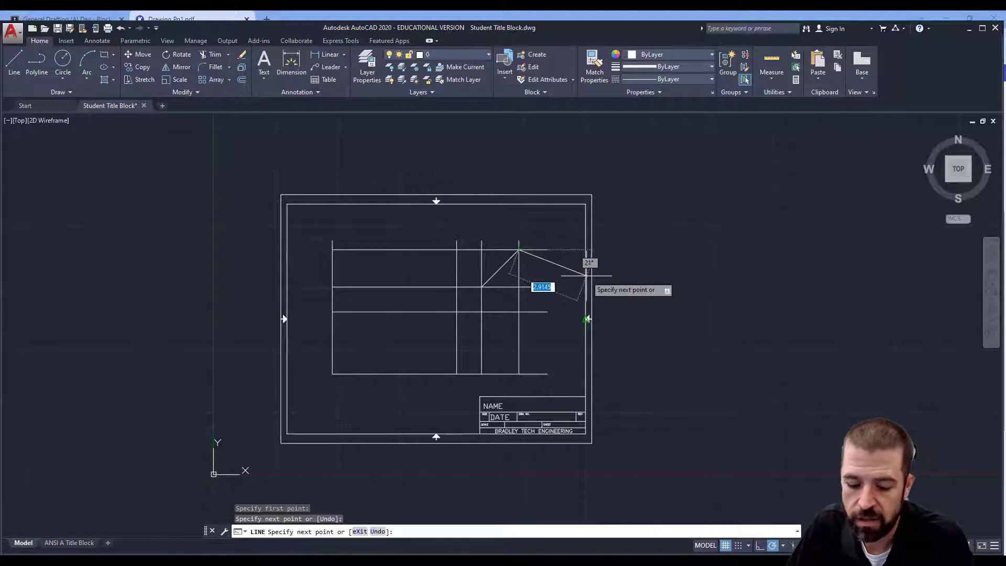
pyautogui.press('Escape')
# Using all layout lines as cutting edges, trim the left and right vertical lines between the top and front views
pyautogui.click(212, 54)
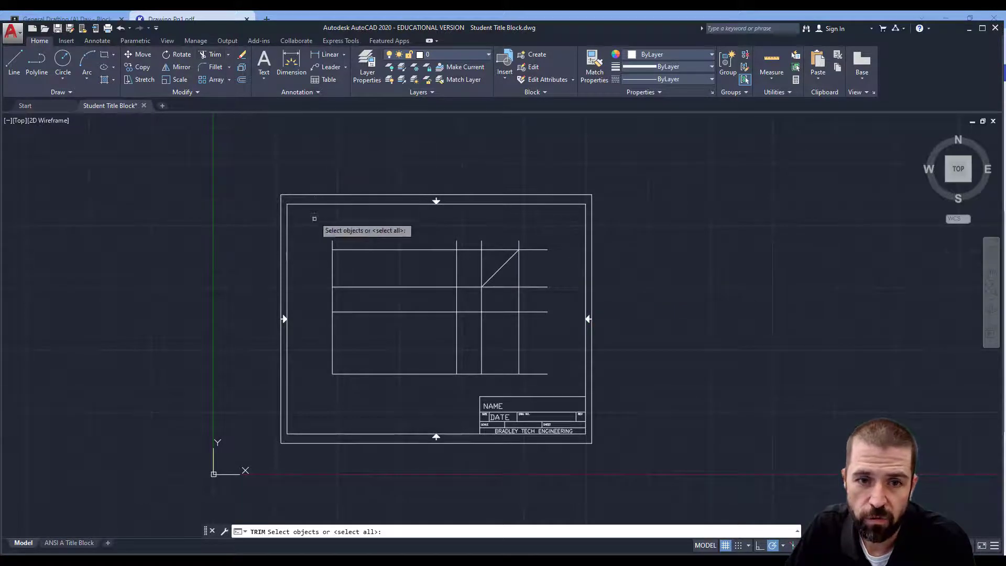
pyautogui.click(314, 221)
pyautogui.click(565, 379)
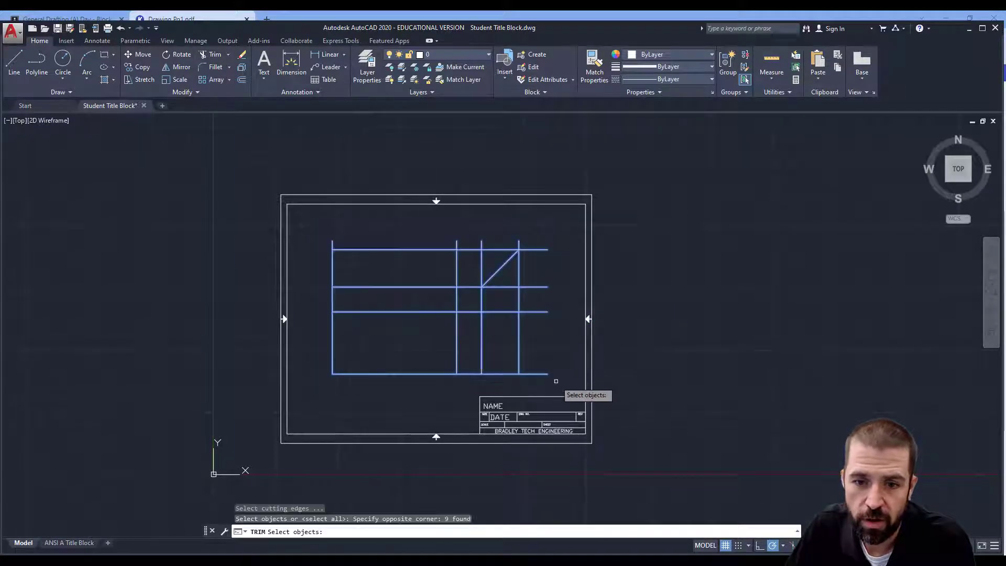
pyautogui.press('Return')
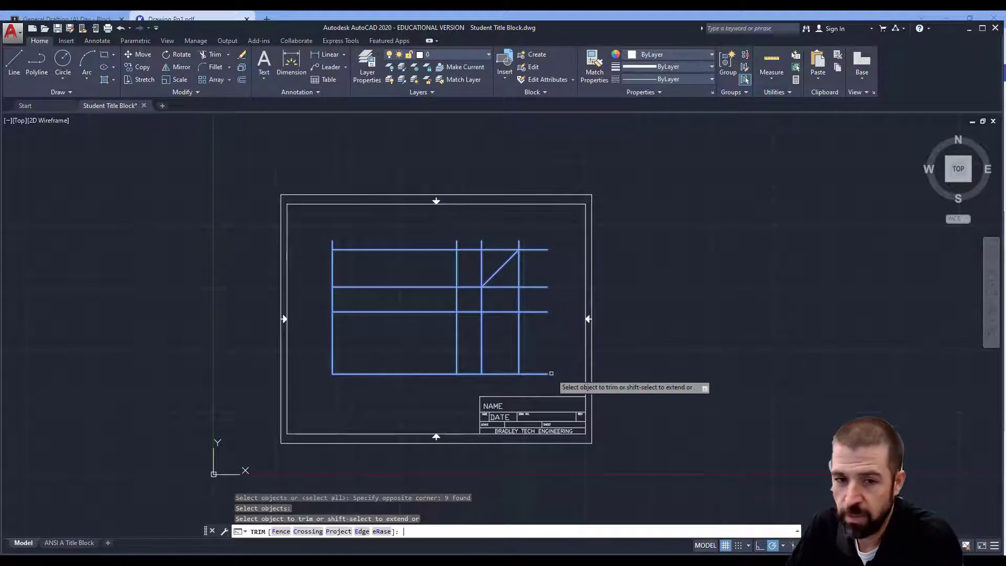
pyautogui.click(333, 299)
pyautogui.click(456, 303)
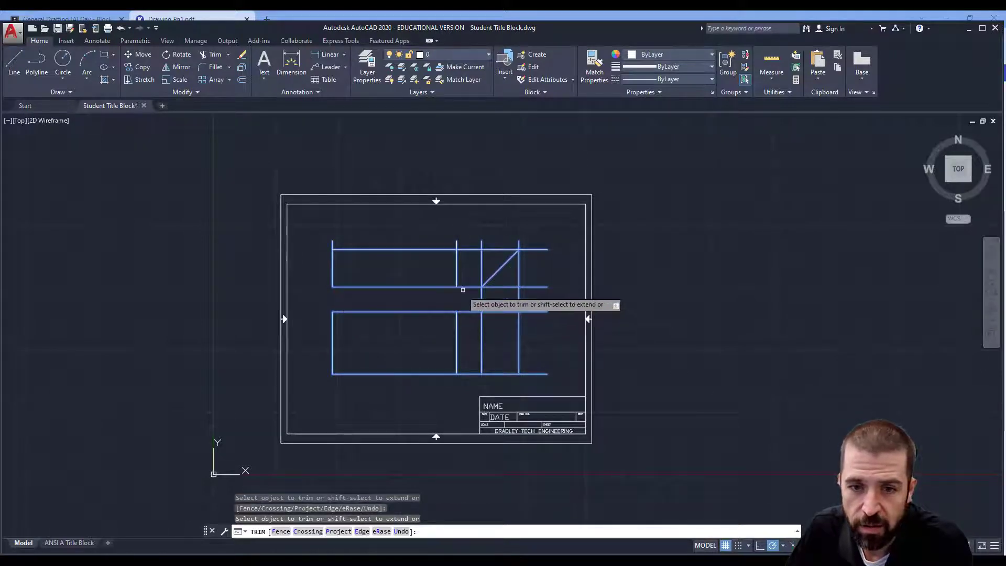
# Trim the horizontal lines between the top view and the miter square, and the vertical ends extending above the top view
pyautogui.click(467, 286)
pyautogui.click(466, 250)
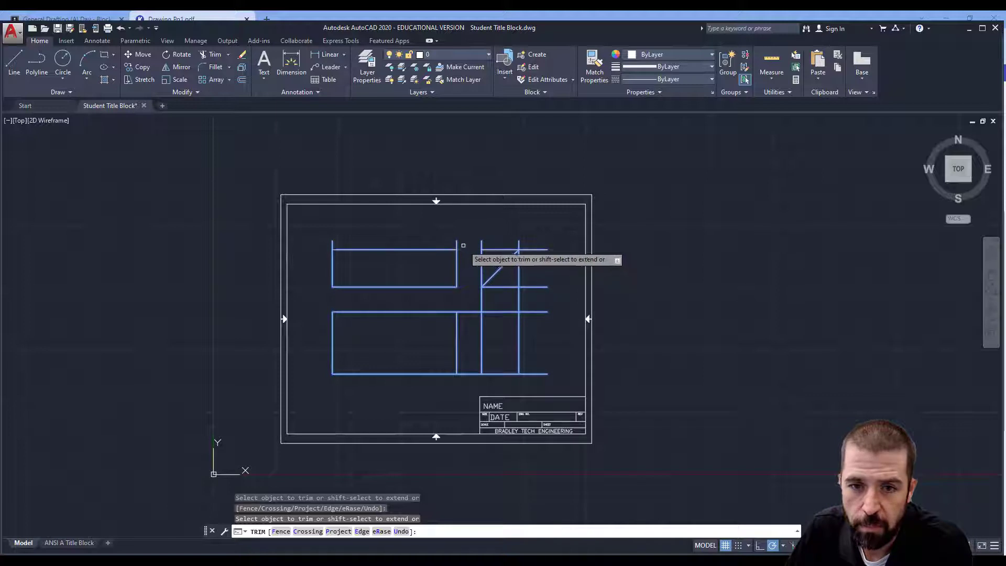
pyautogui.click(456, 244)
pyautogui.click(333, 243)
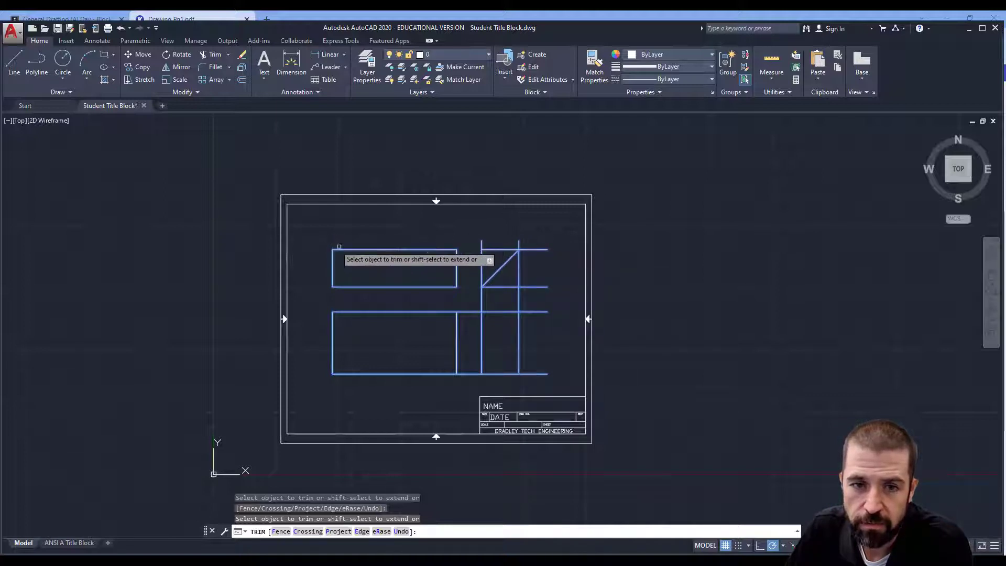
# Trim the horizontal lines between the front and side views, and the base line extending right of the side view
pyautogui.click(466, 311)
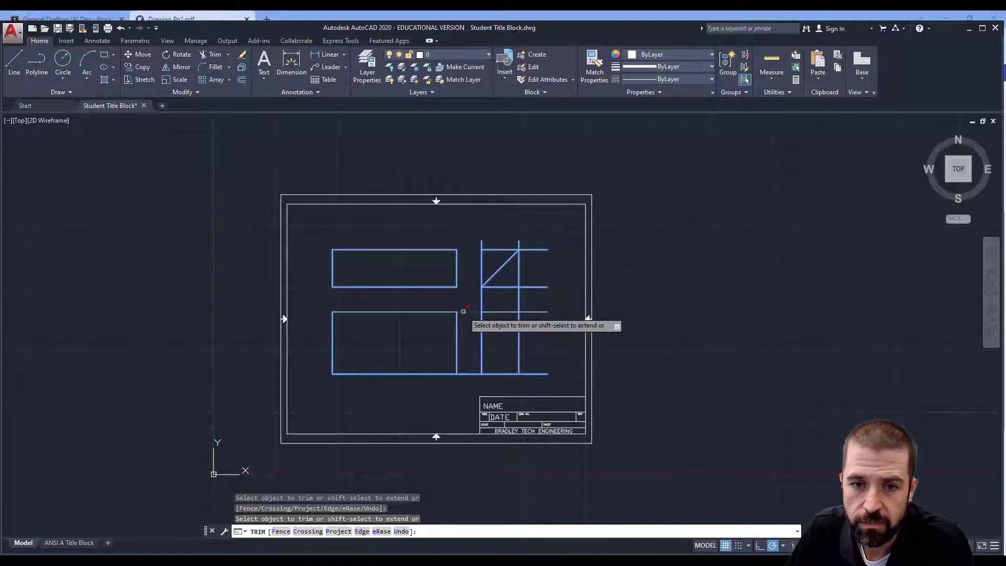
pyautogui.click(474, 372)
pyautogui.click(536, 373)
pyautogui.click(536, 373)
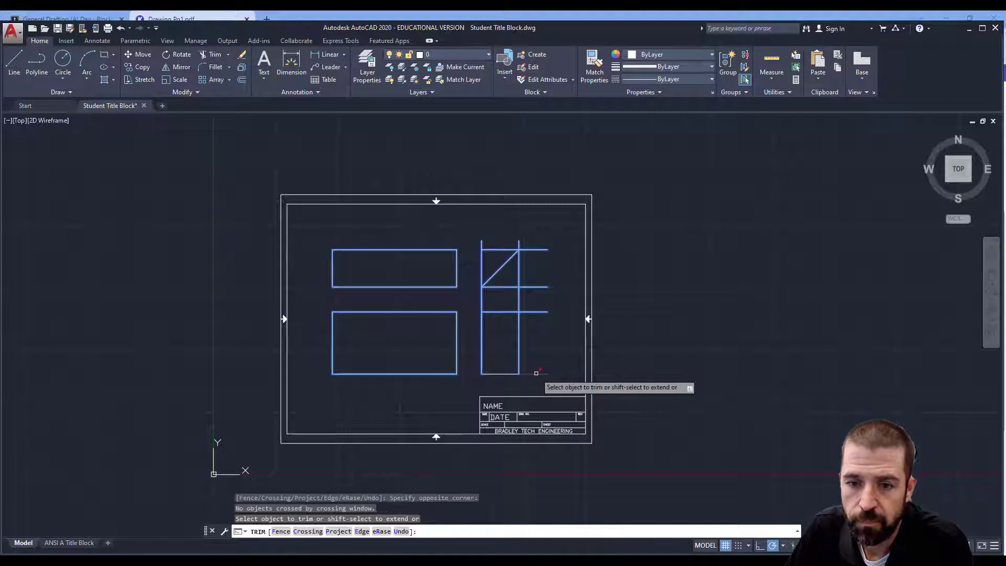
# Trim the top and base lines extending right of the side view and the vertical lines between it and the miter square
pyautogui.click(530, 310)
pyautogui.click(533, 314)
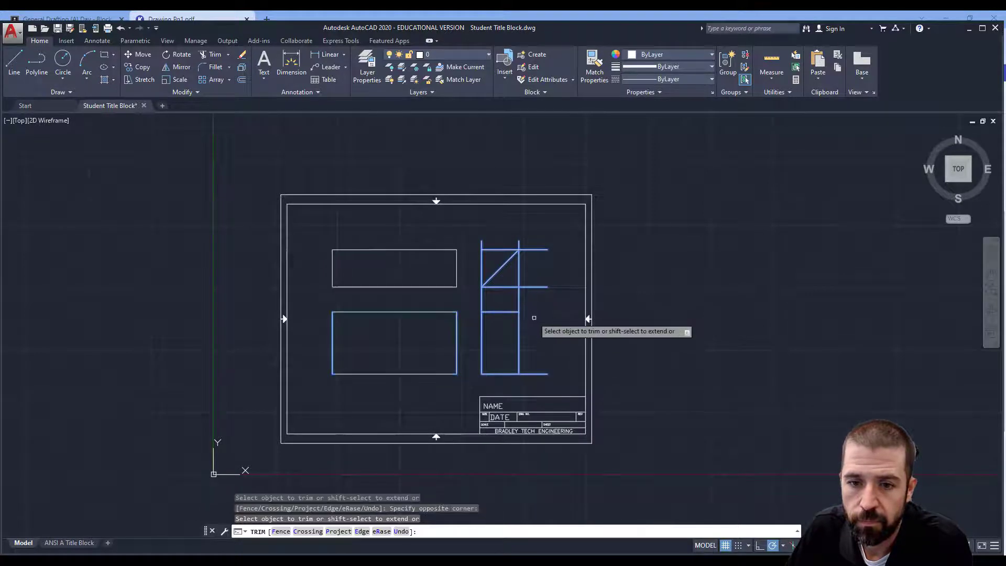
pyautogui.click(531, 372)
pyautogui.click(519, 303)
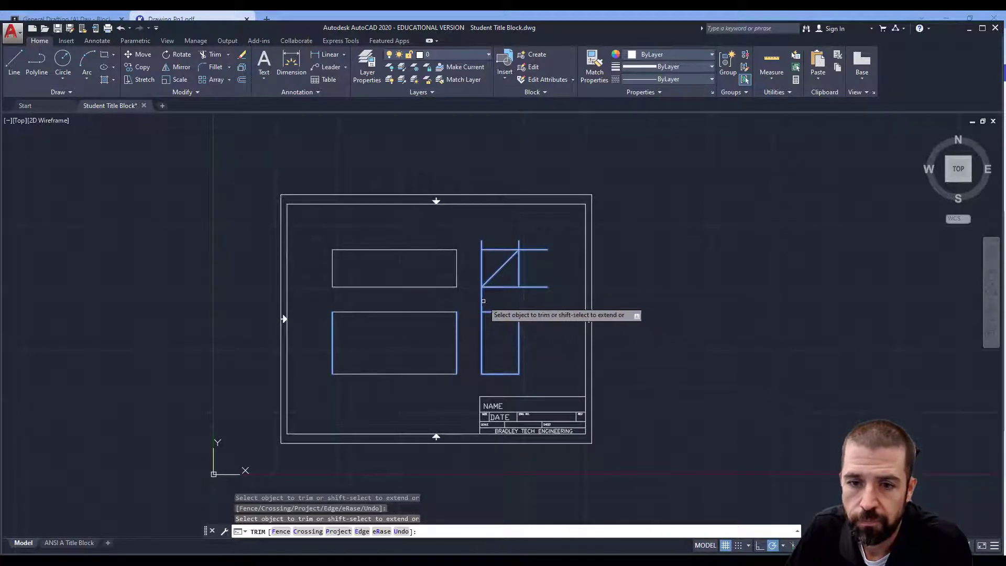
pyautogui.press('Escape')
# Erase the four leftover construction lines around the miter square, keeping only the diagonal miter line
pyautogui.click(529, 303)
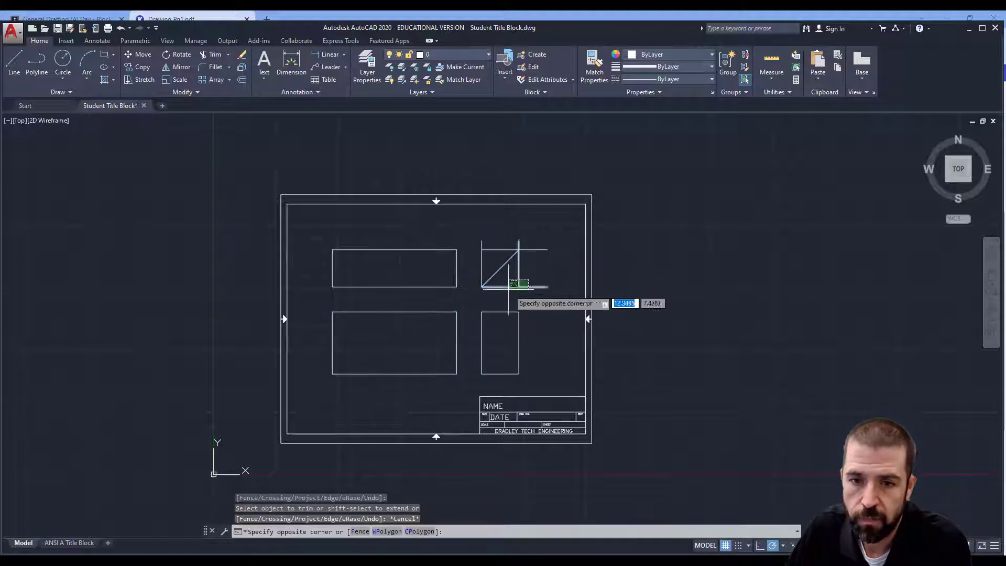
pyautogui.click(504, 272)
pyautogui.press('Delete')
pyautogui.click(494, 253)
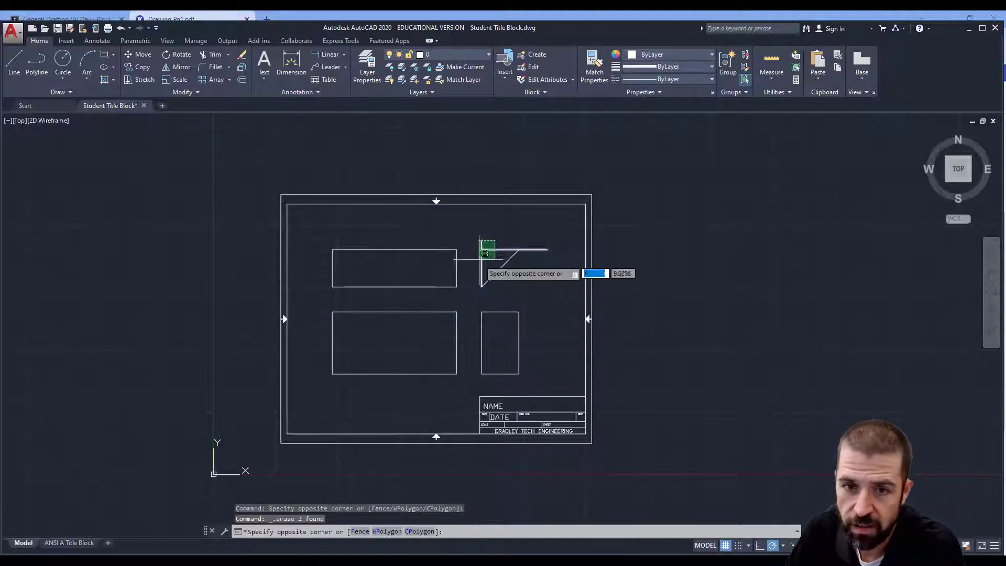
pyautogui.click(478, 278)
pyautogui.press('Delete')
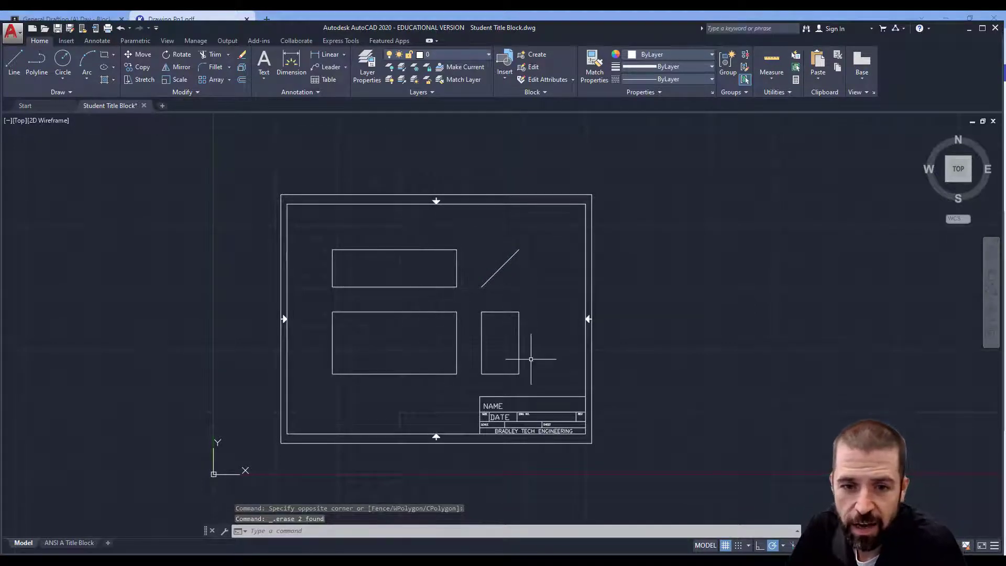
# Check the notch length on the worksheet and offset the right edges of the top and front views 2.5 to the left
pyautogui.hotkey('alt', 'Tab')
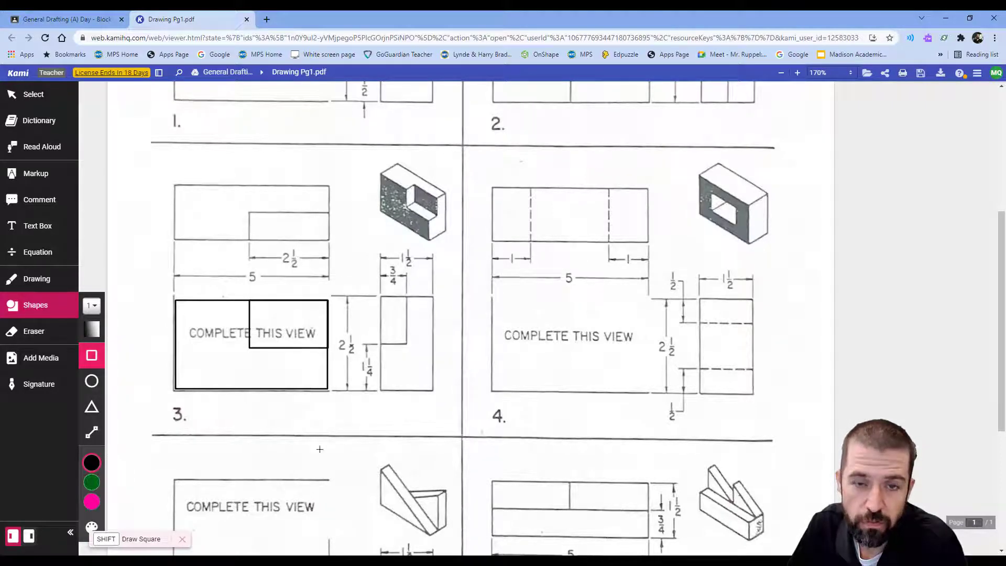
pyautogui.hotkey('alt', 'Tab')
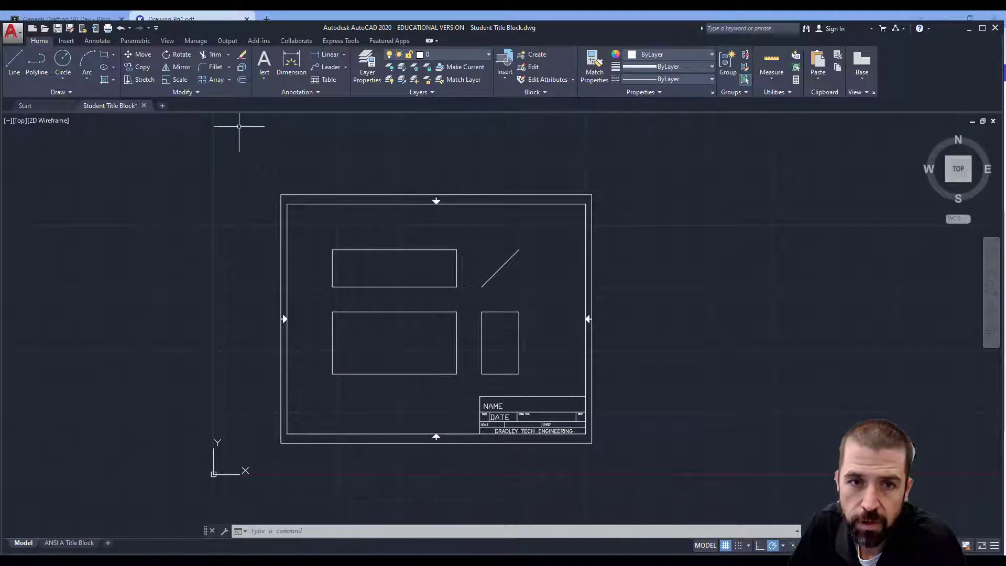
pyautogui.write('o')
pyautogui.press('Return')
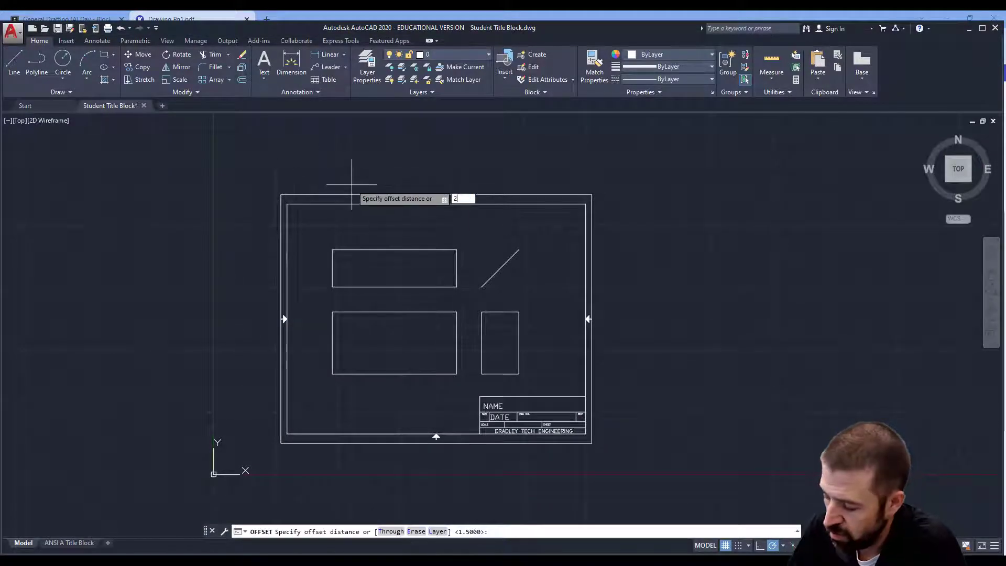
pyautogui.write('2.5')
pyautogui.press('Return')
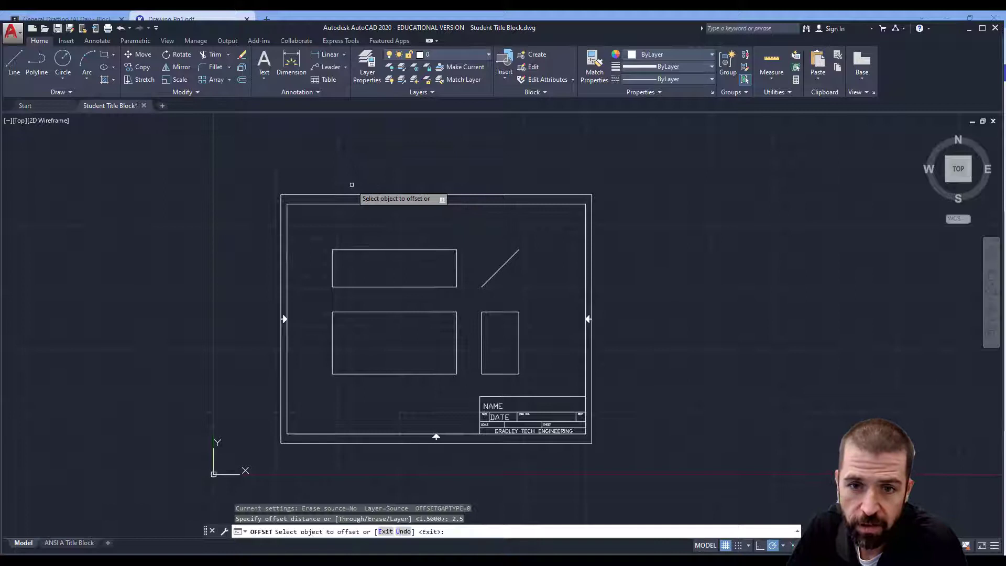
pyautogui.click(455, 264)
pyautogui.click(453, 263)
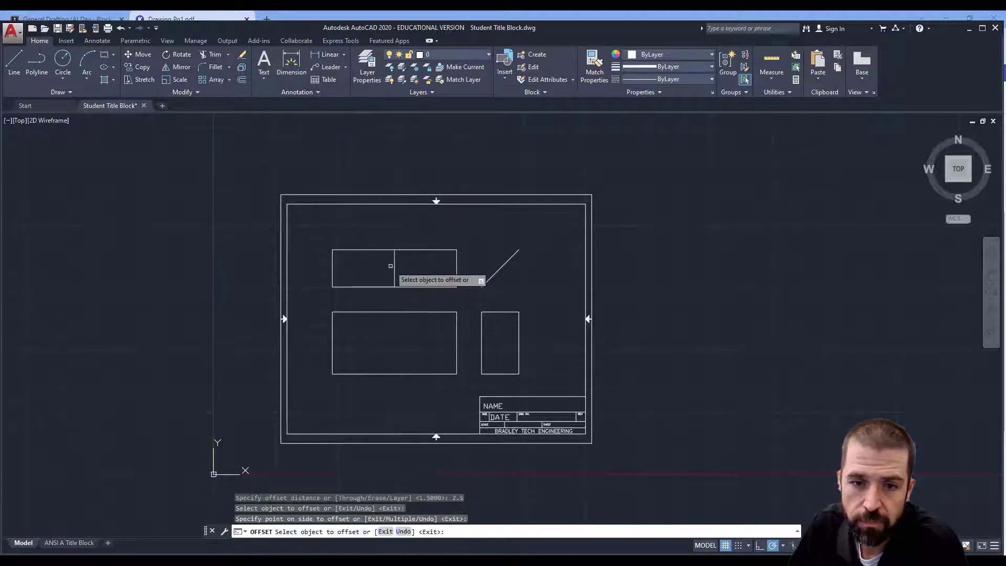
pyautogui.click(457, 330)
pyautogui.click(406, 338)
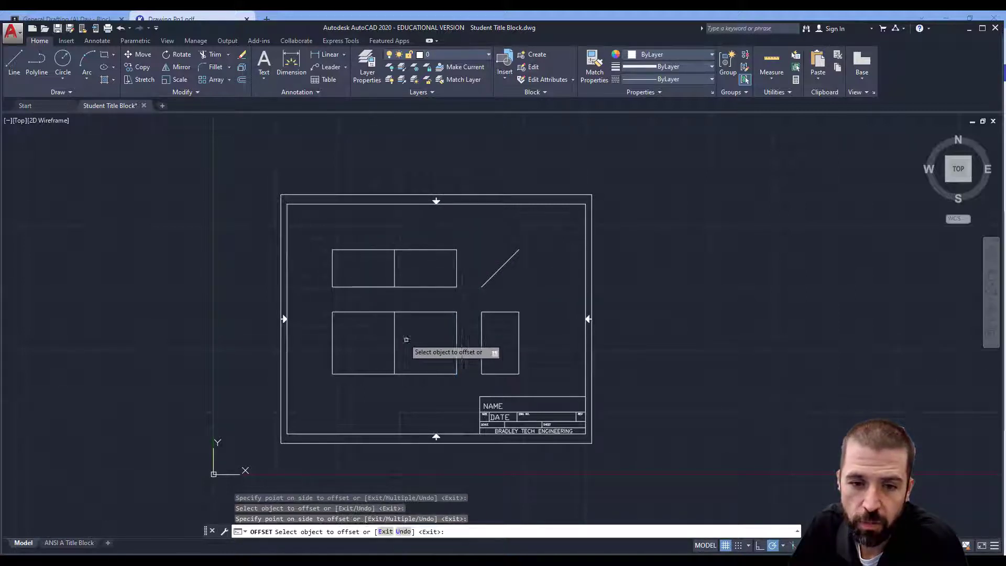
# Check the notch height on the worksheet and offset the bottom edges of the side and front views 1.25 upward
pyautogui.hotkey('alt', 'Tab')
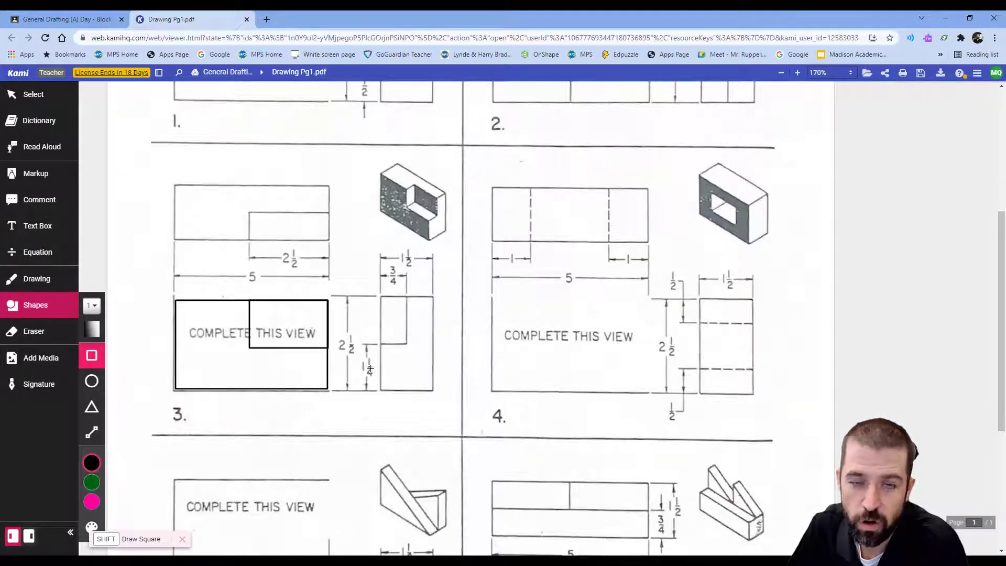
pyautogui.hotkey('alt', 'Tab')
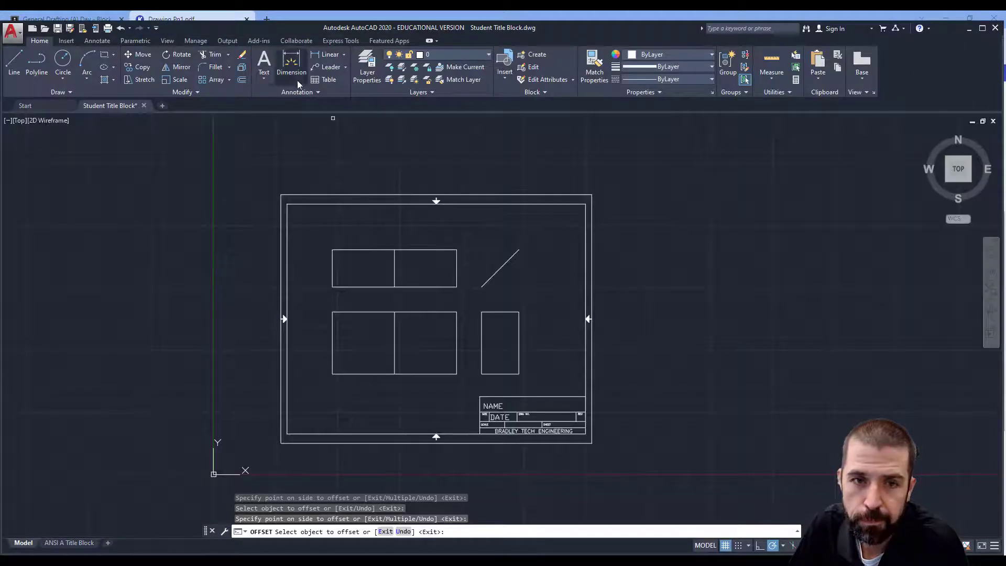
pyautogui.click(242, 80)
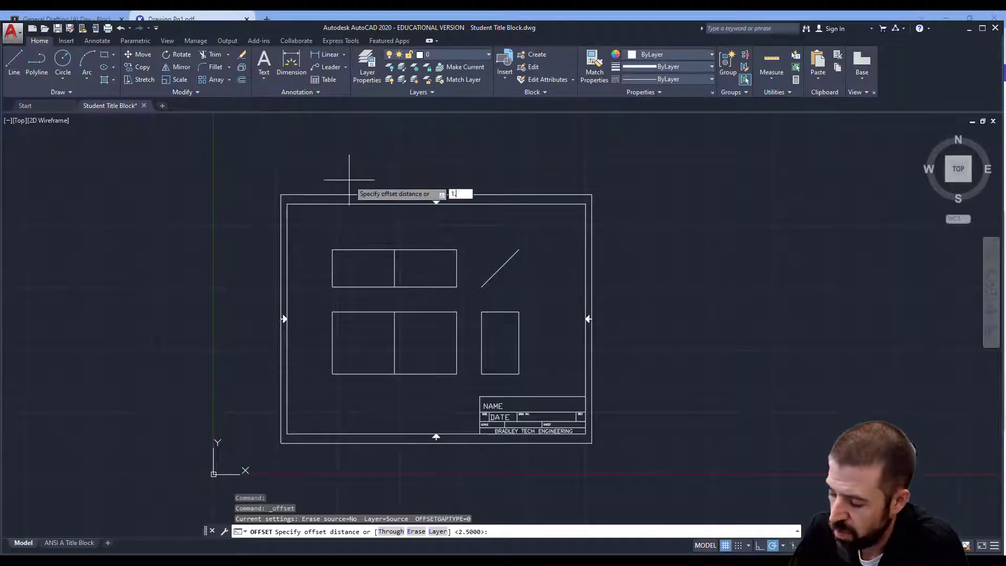
pyautogui.press('Return')
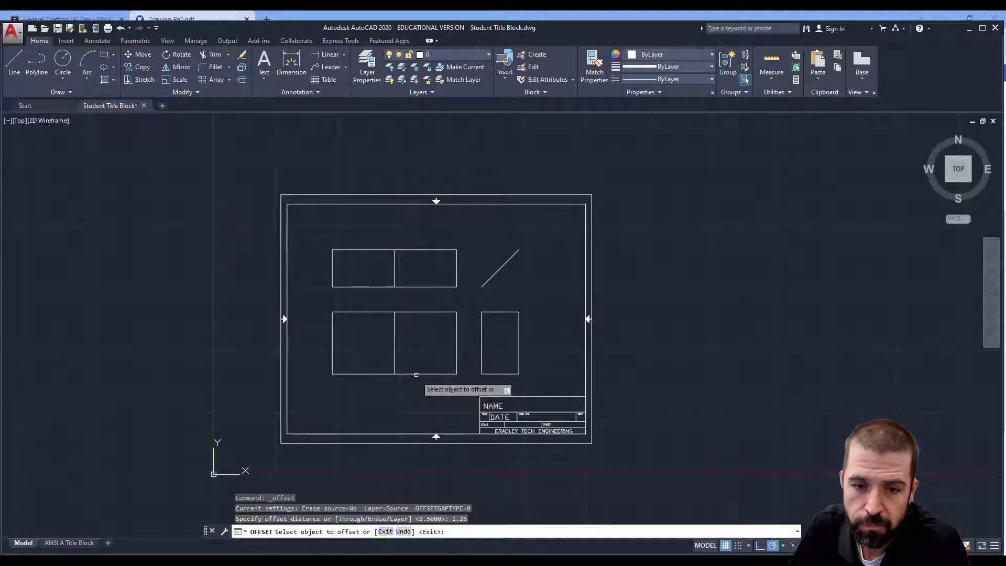
pyautogui.click(499, 374)
pyautogui.click(498, 341)
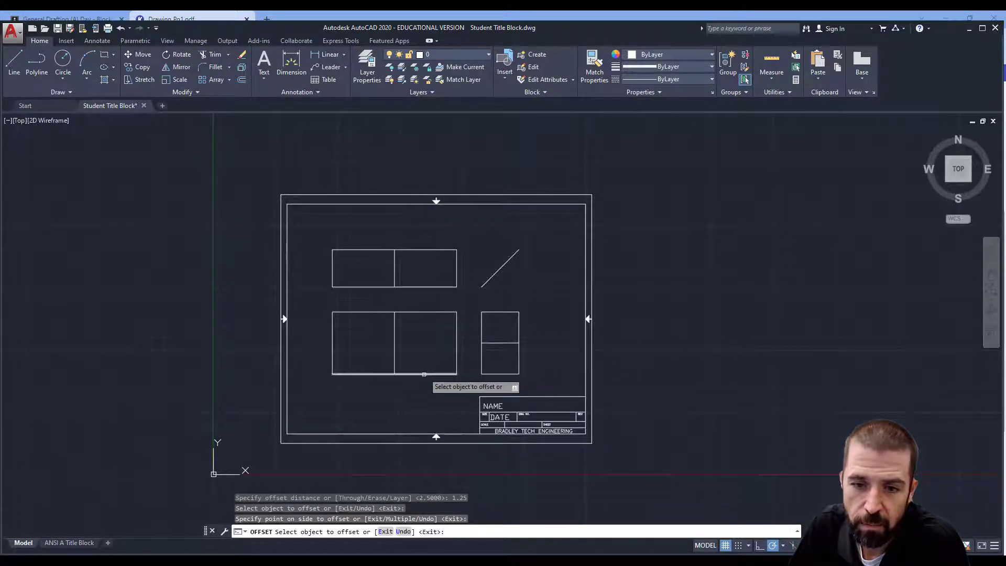
pyautogui.click(428, 374)
pyautogui.click(431, 356)
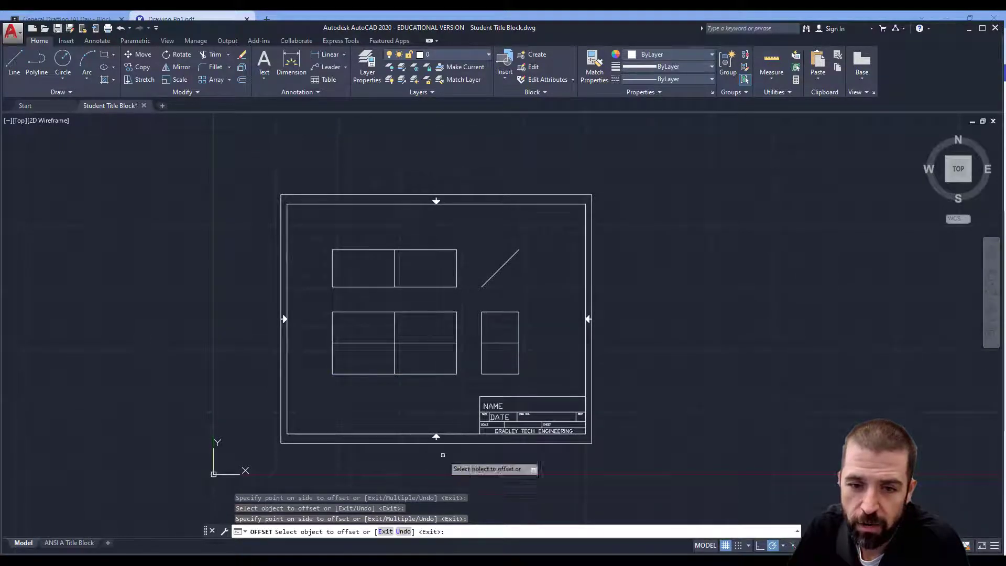
# Check the notch depth on the worksheet, then offset the side view's left edge rightward and the top view's bottom edge upward by .75
pyautogui.hotkey('alt', 'Tab')
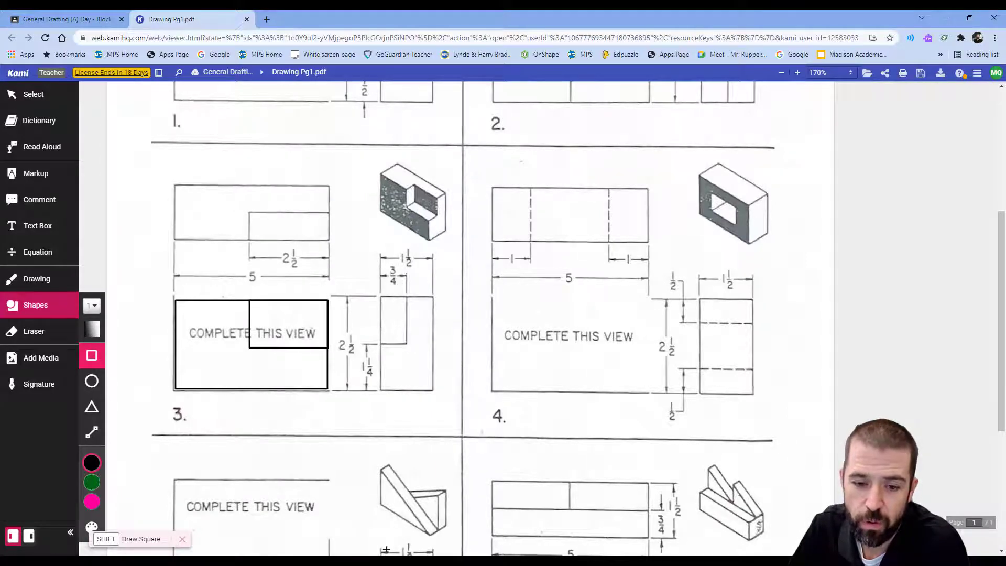
pyautogui.hotkey('alt', 'Tab')
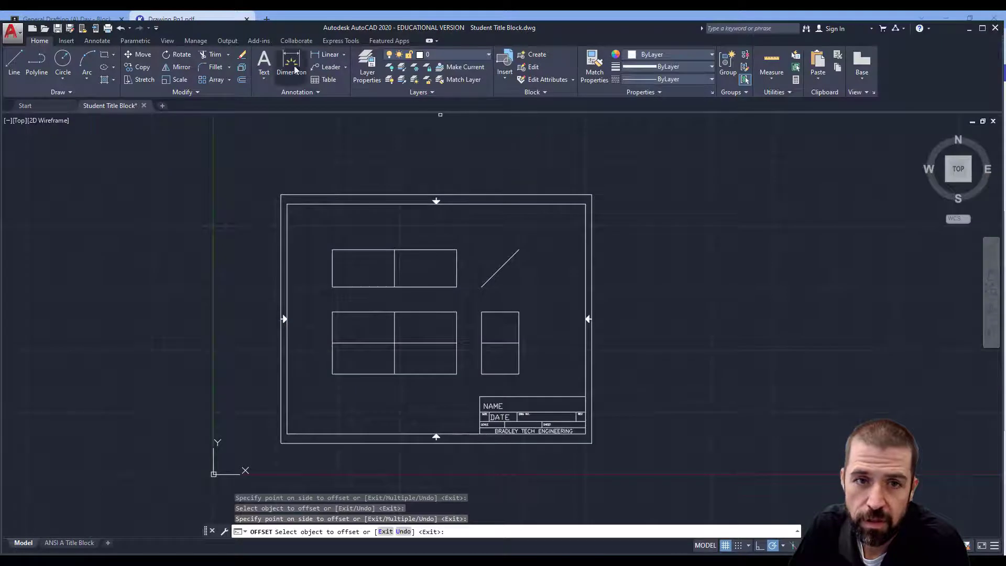
pyautogui.click(241, 80)
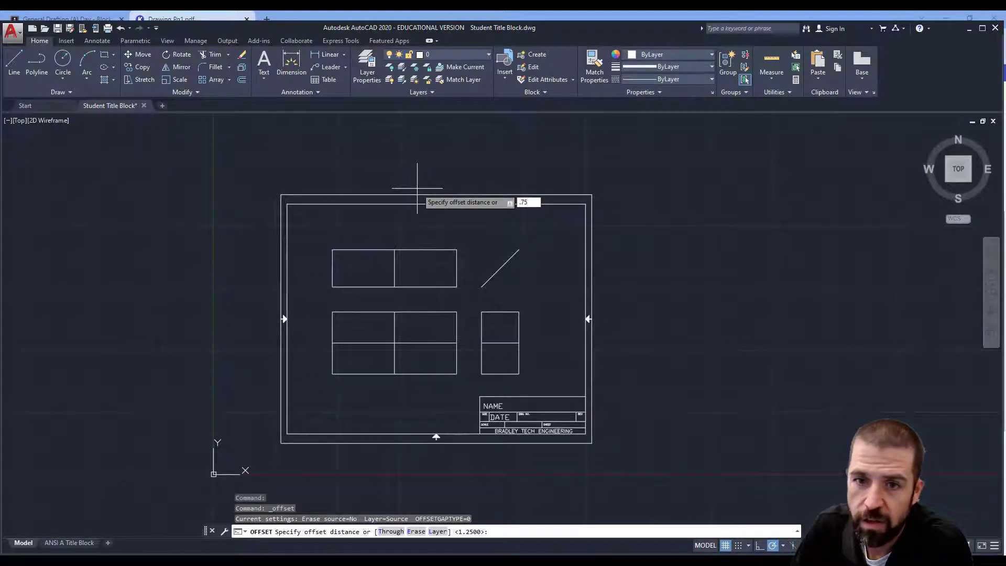
pyautogui.press('Return')
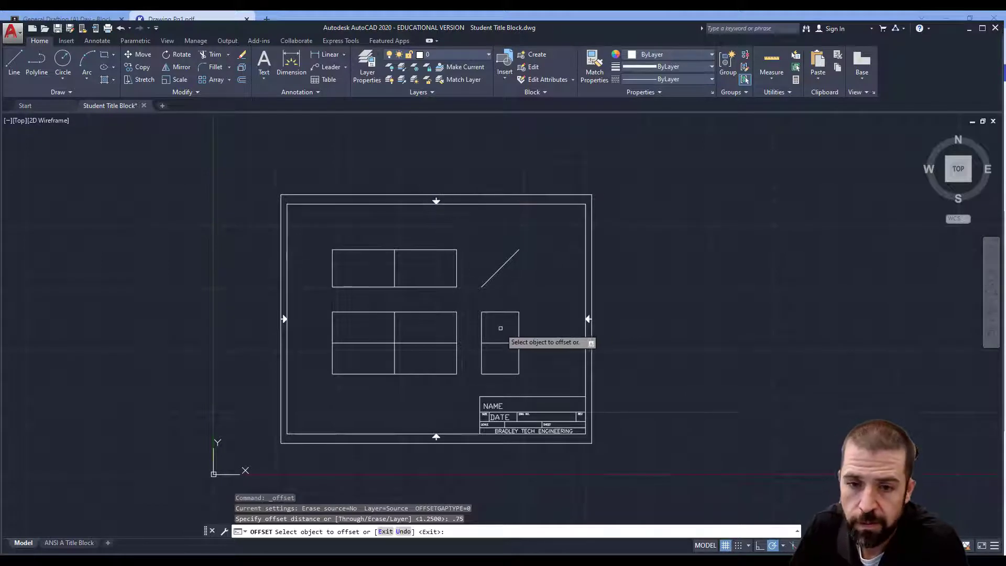
pyautogui.click(481, 331)
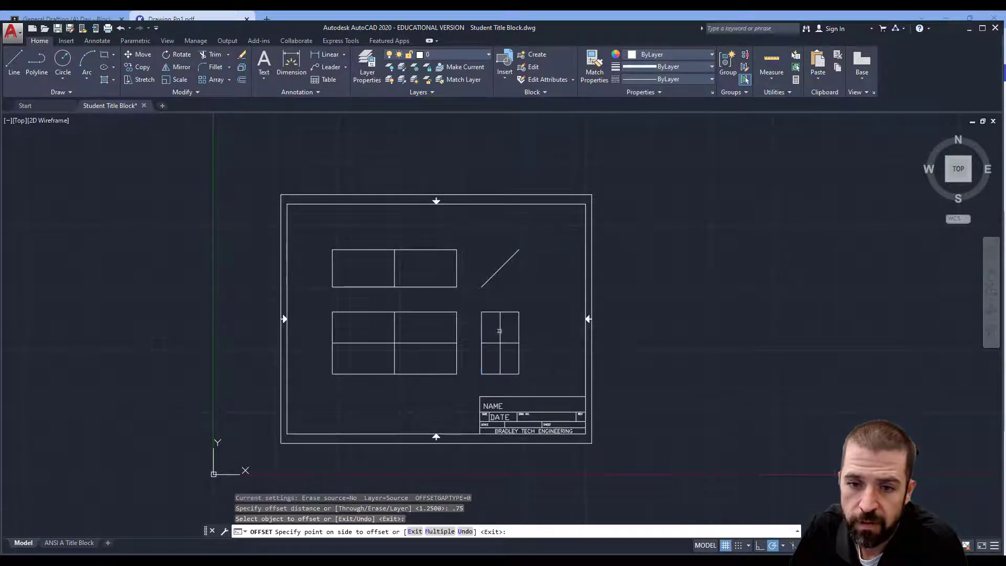
pyautogui.click(497, 335)
pyautogui.click(429, 286)
pyautogui.click(429, 280)
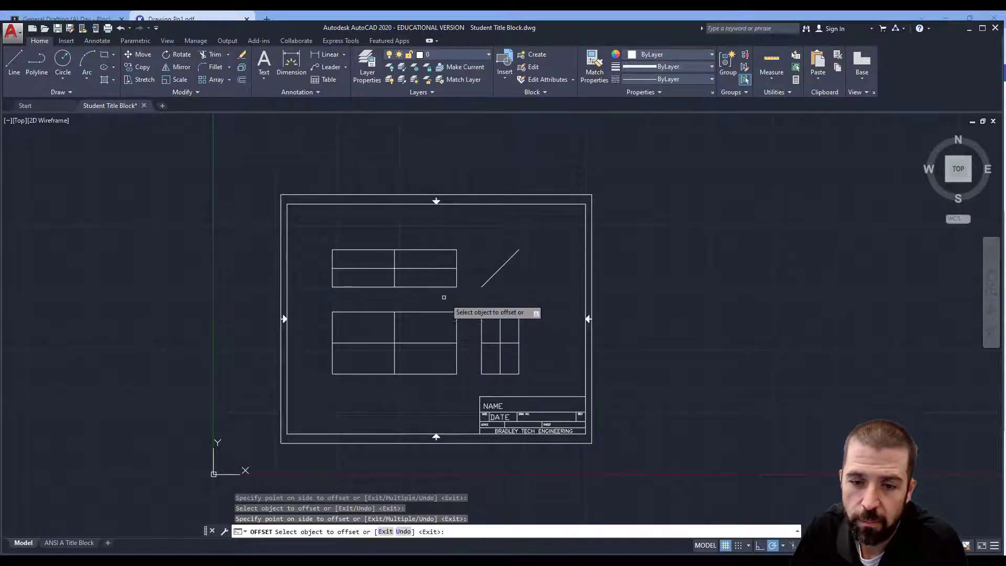
# Using all view lines as cutting edges, trim the front view's interior lines to an upper-right notch and the top view's to a lower-right notch
pyautogui.click(213, 55)
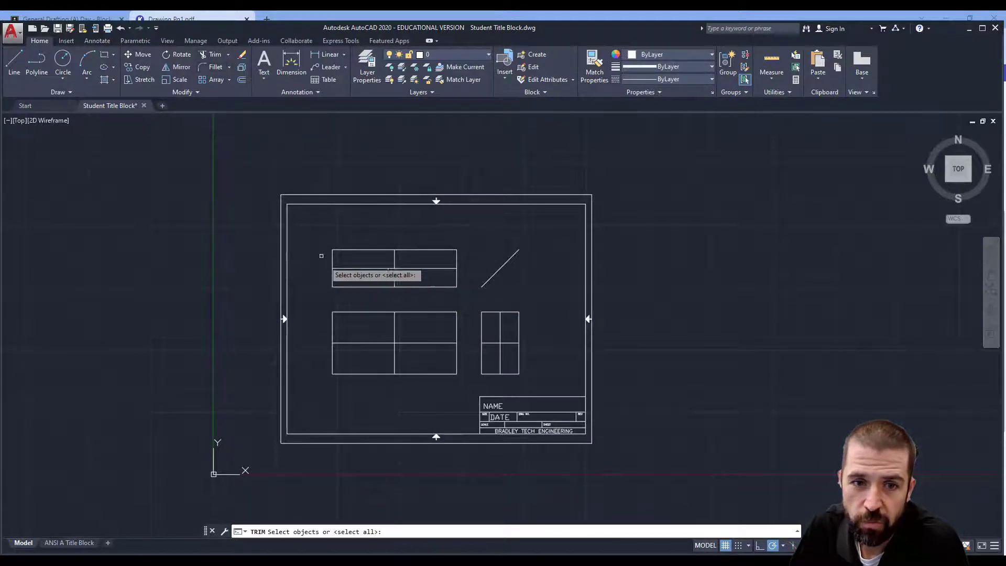
pyautogui.click(304, 231)
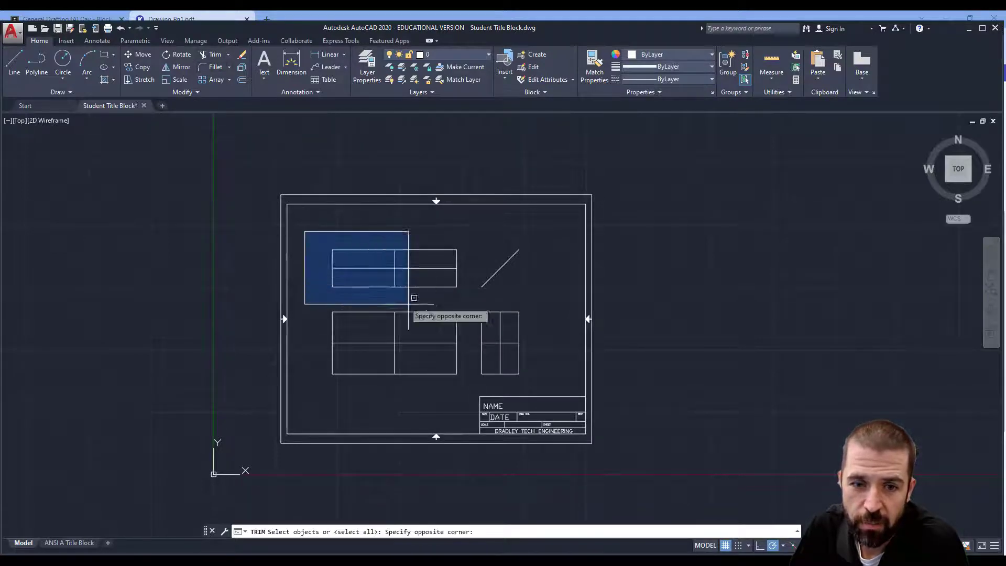
pyautogui.click(562, 382)
pyautogui.press('Return')
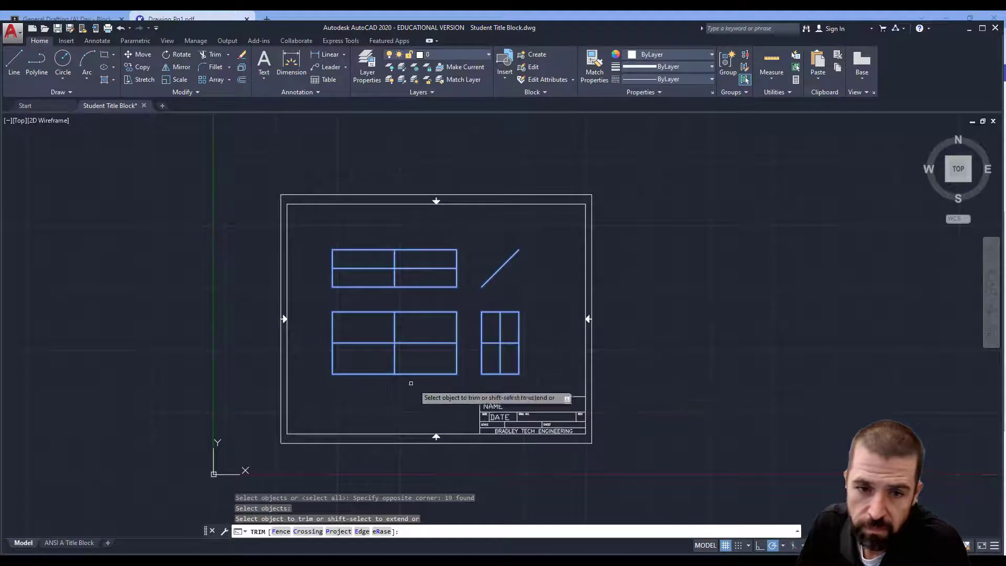
pyautogui.click(383, 343)
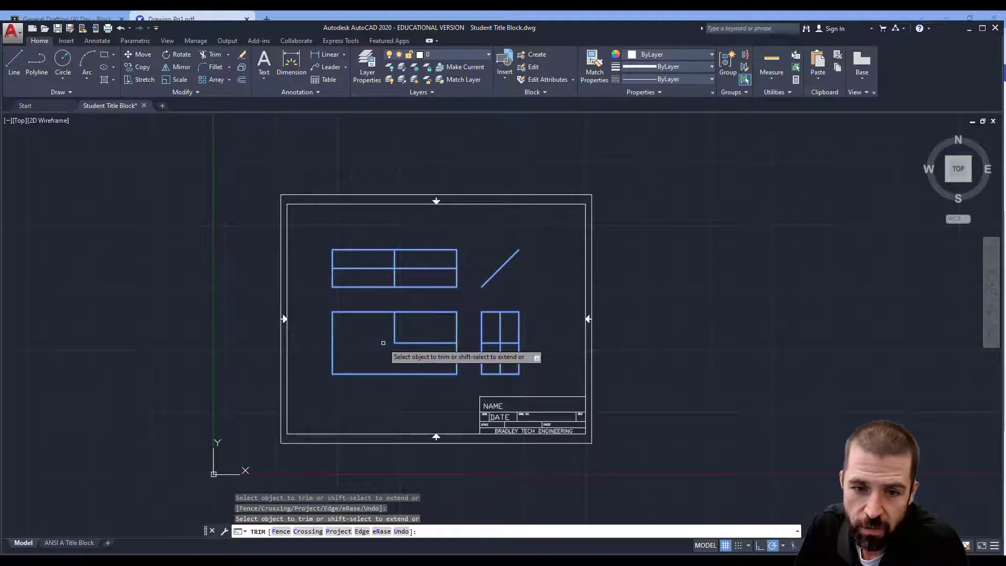
pyautogui.click(364, 267)
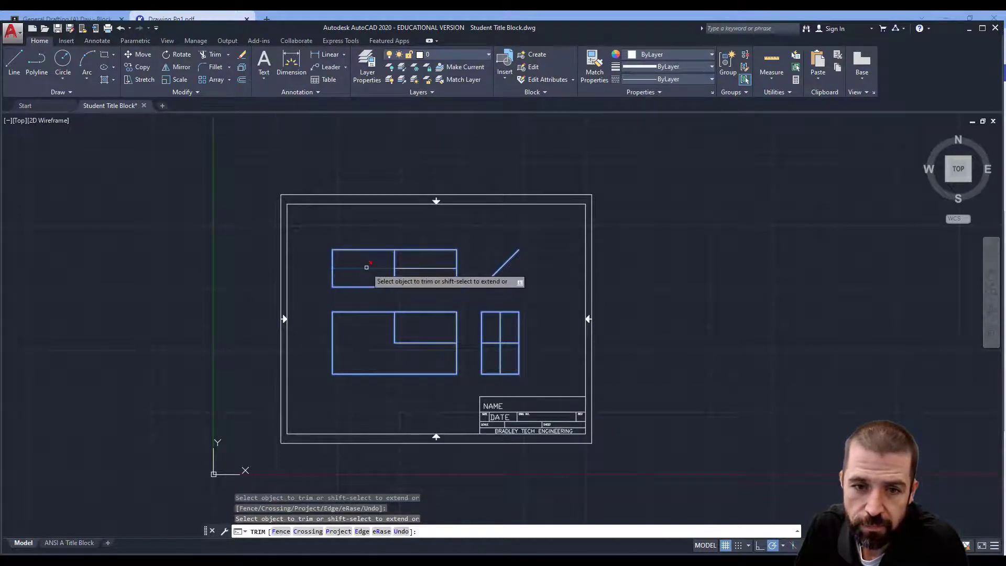
pyautogui.click(394, 258)
# Trim the side view's interior lines so only the upper-left notch outline is left, and end the Trim command
pyautogui.click(499, 360)
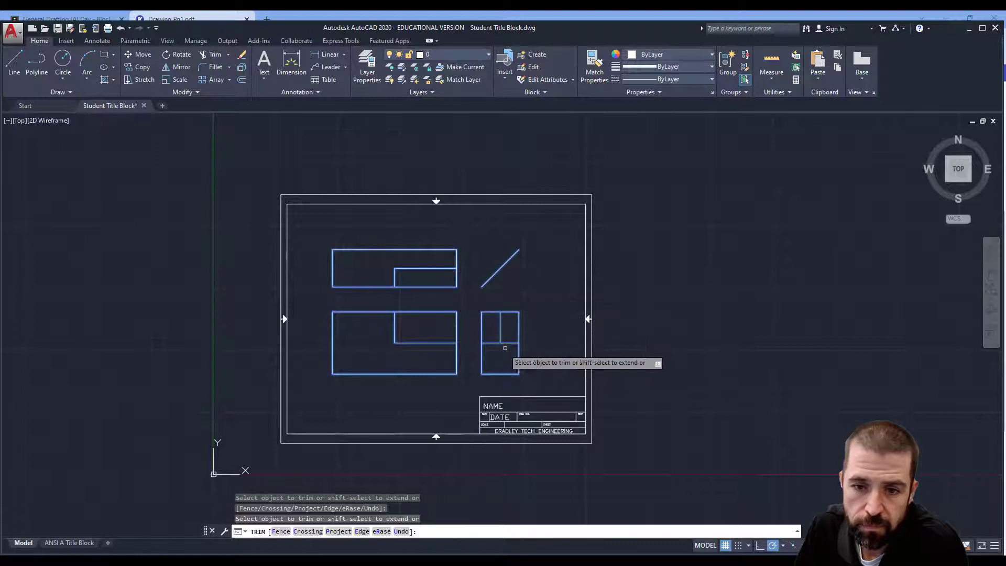
pyautogui.click(509, 343)
pyautogui.rightClick(568, 340)
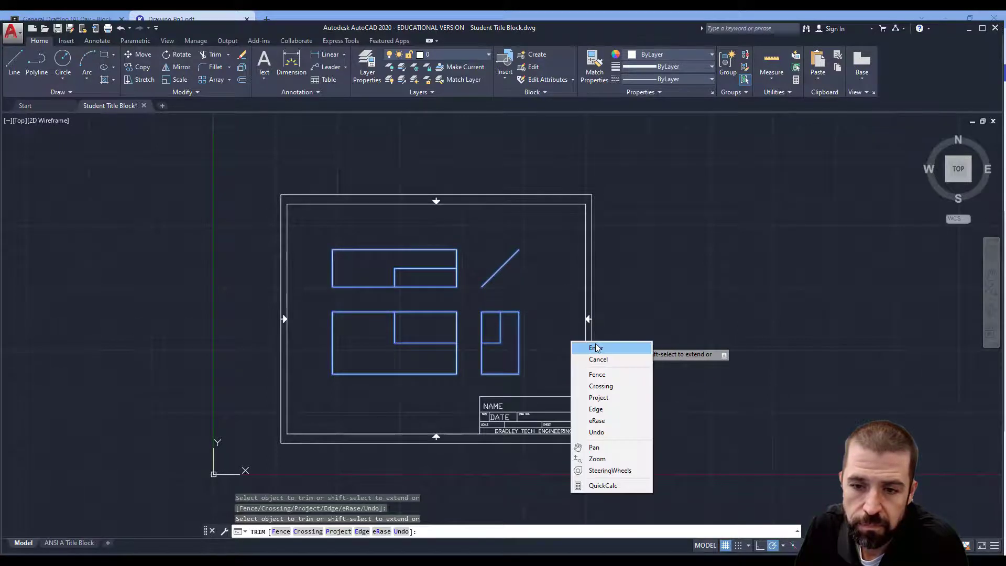
pyautogui.click(593, 348)
# Review problem 3's dimensions on the worksheet and make DIMENSION the current layer in the AutoCAD drawing
pyautogui.hotkey('alt', 'Tab')
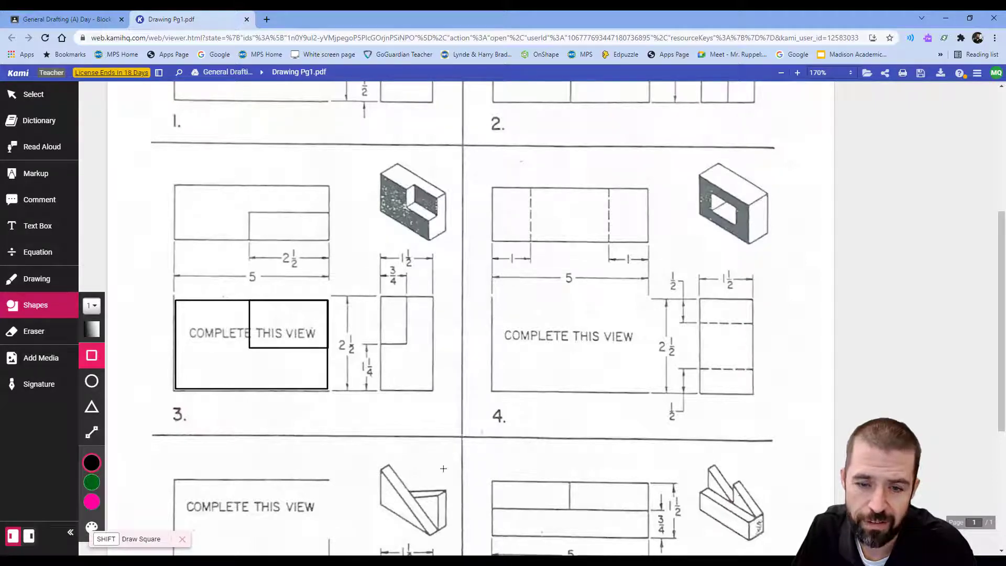
pyautogui.click(427, 519)
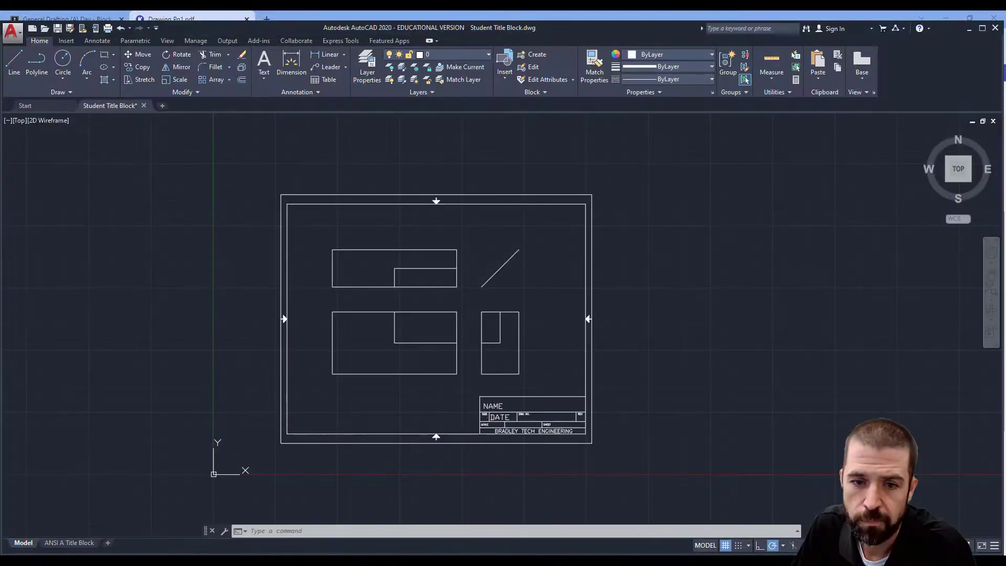
pyautogui.click(440, 55)
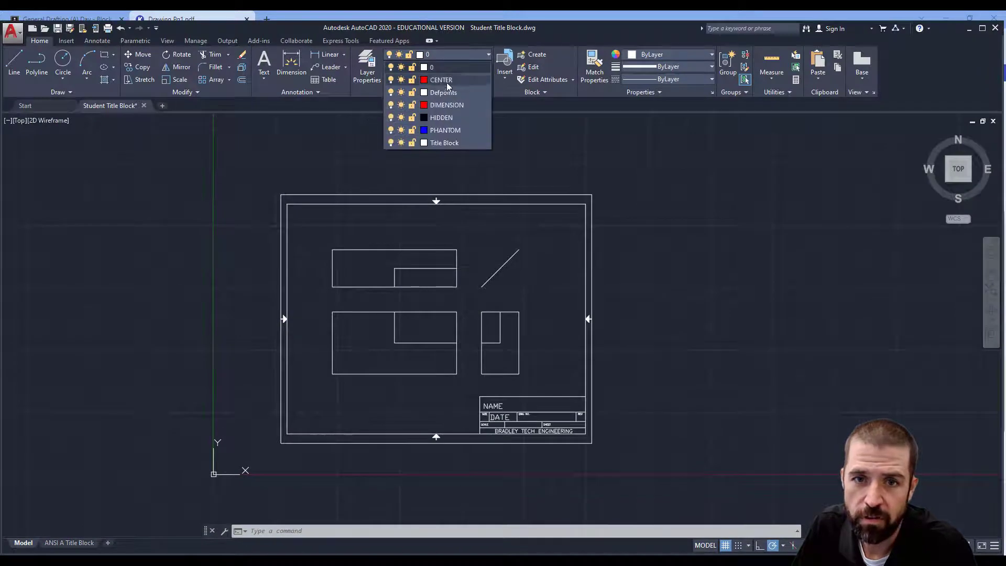
pyautogui.click(451, 106)
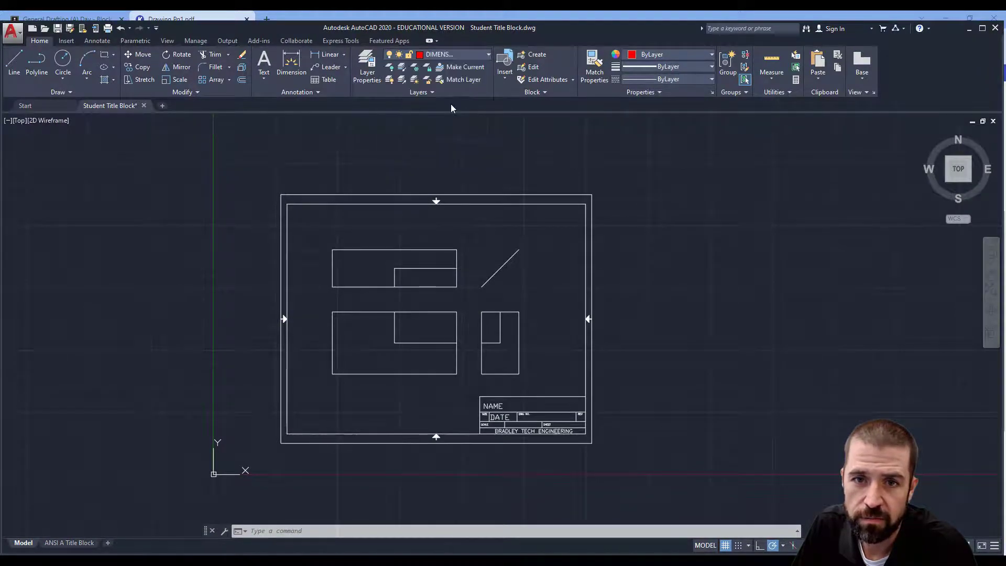
# Add a linear dimension for the front view's overall width, placed between the front and top views
pyautogui.click(329, 55)
pyautogui.click(333, 311)
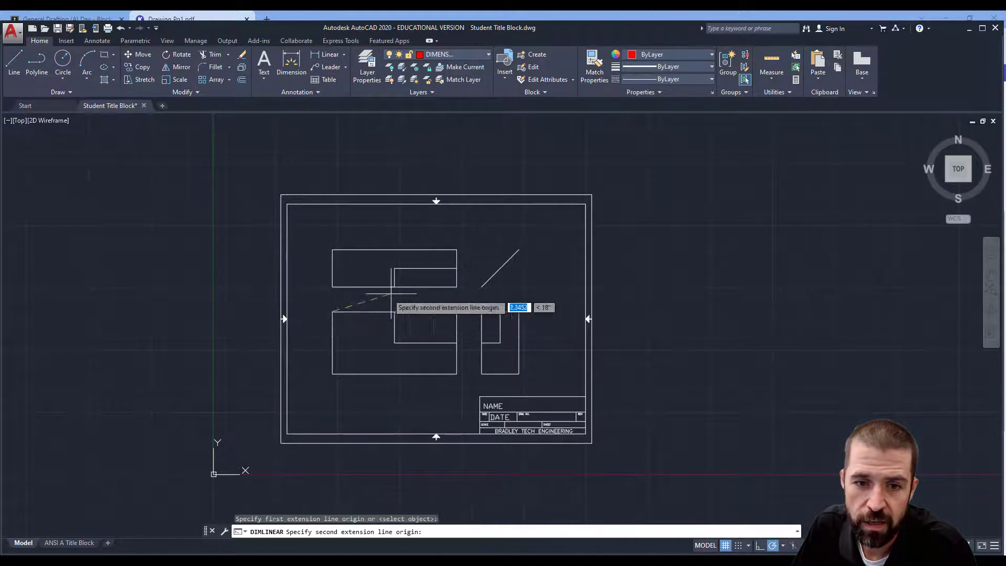
pyautogui.click(457, 312)
pyautogui.click(448, 298)
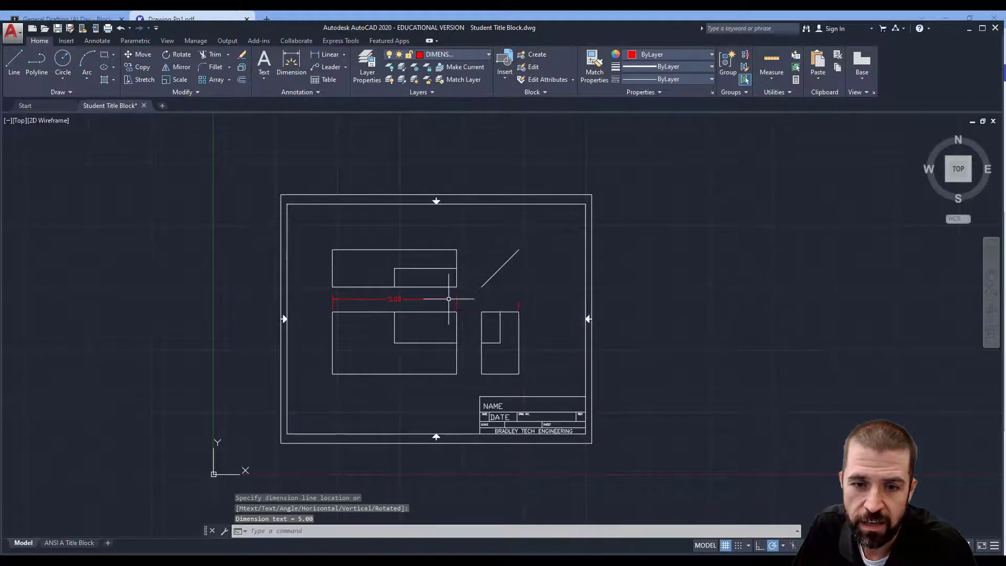
# Dimension the notch's width from the front view's upper-right corner, placing it between the front view and the overall width dimension
pyautogui.press('Return')
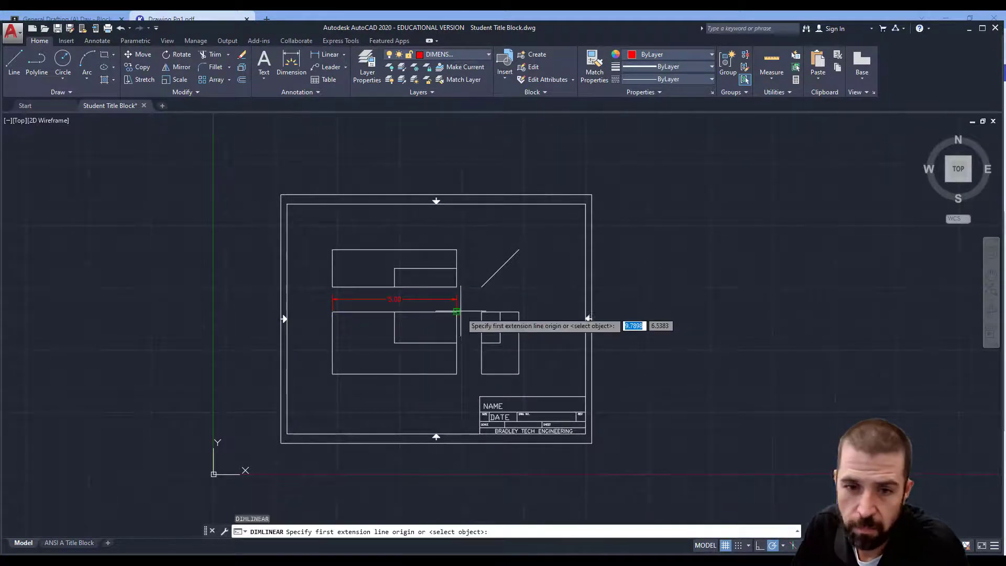
pyautogui.click(456, 312)
pyautogui.click(393, 312)
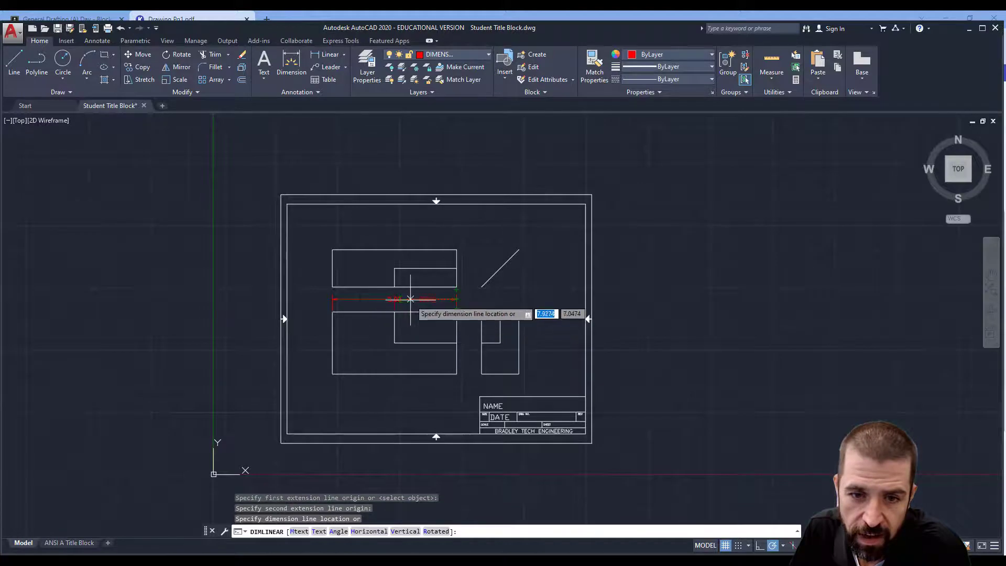
pyautogui.scroll(-2, 398, 311)
pyautogui.scroll(6, 398, 311)
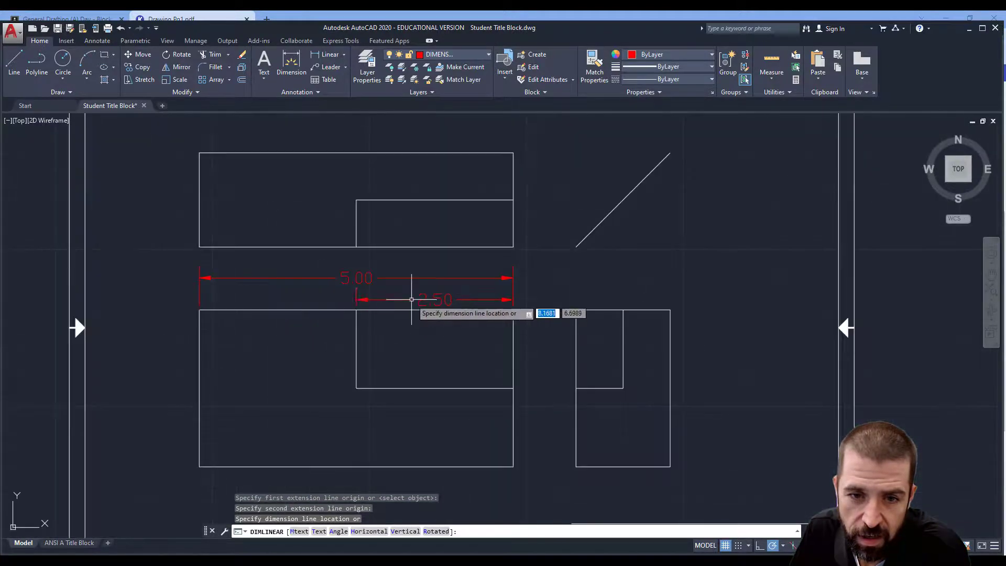
pyautogui.click(412, 300)
# Dimension the height from the side view's bottom edge to the notch floor, placed to the left of the view
pyautogui.press('Return')
pyautogui.click(575, 466)
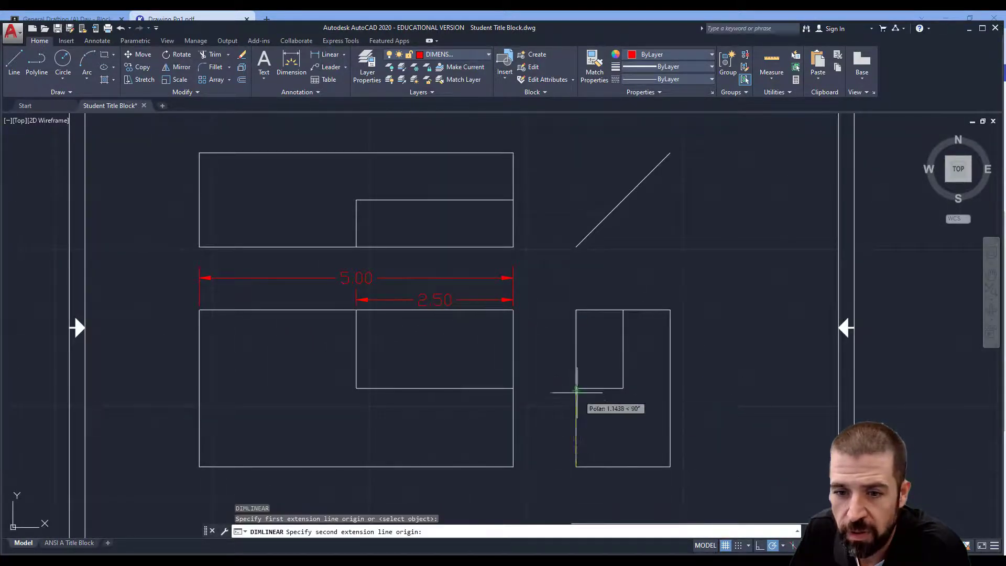
pyautogui.click(576, 388)
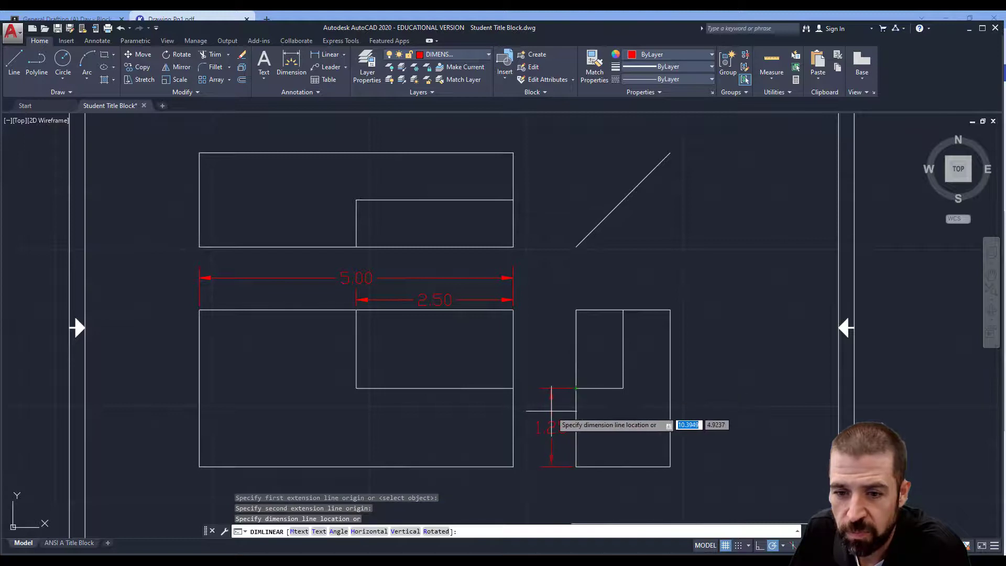
pyautogui.click(551, 413)
pyautogui.press('Return')
pyautogui.press('Return')
pyautogui.press('Escape')
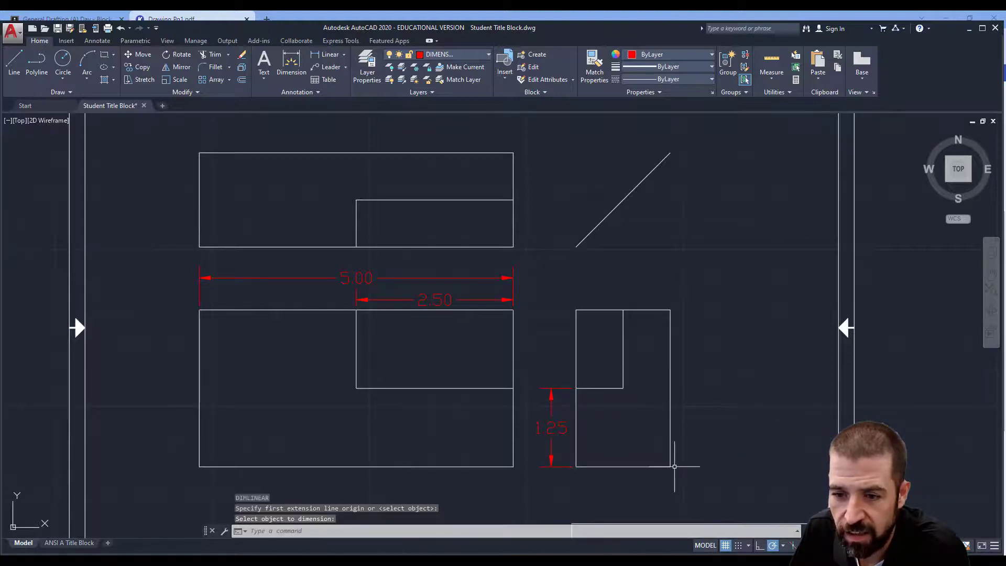
# Dimension the side view's overall height along its right edge, placed to the right of the view
pyautogui.press('Return')
pyautogui.click(669, 466)
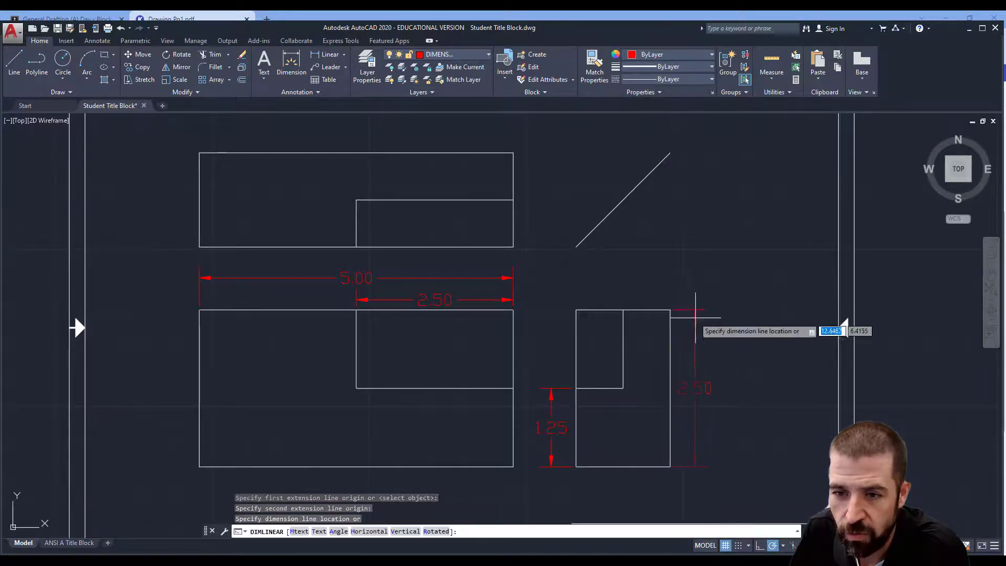
pyautogui.click(670, 310)
# Dimension the notch's depth along the side view's top edge, placed just above the view
pyautogui.press('Return')
pyautogui.click(623, 310)
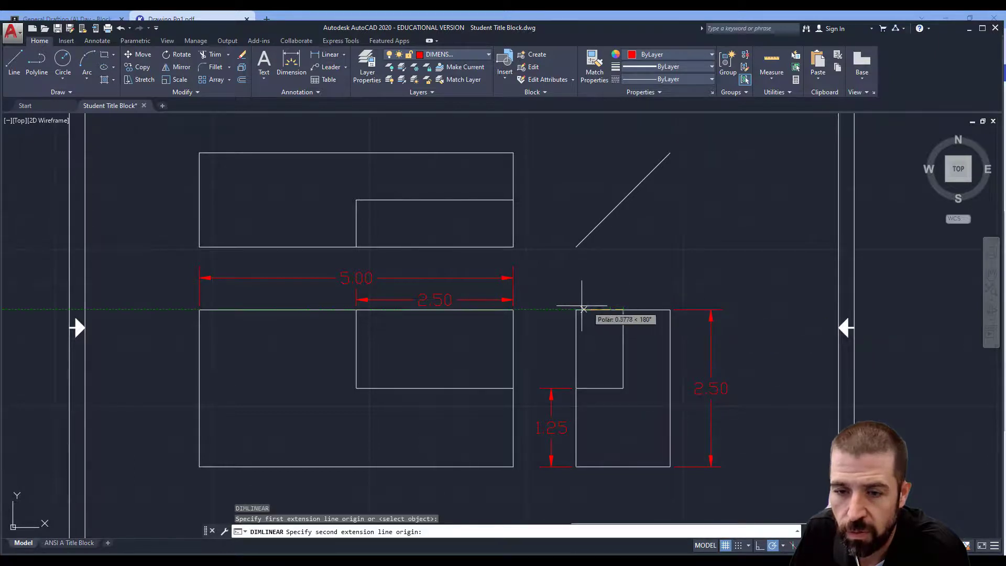
pyautogui.click(575, 310)
pyautogui.click(576, 297)
# Dimension the side view's overall depth above the notch depth dimension, and compare the dimensions with problem 3 on the worksheet
pyautogui.press('Return')
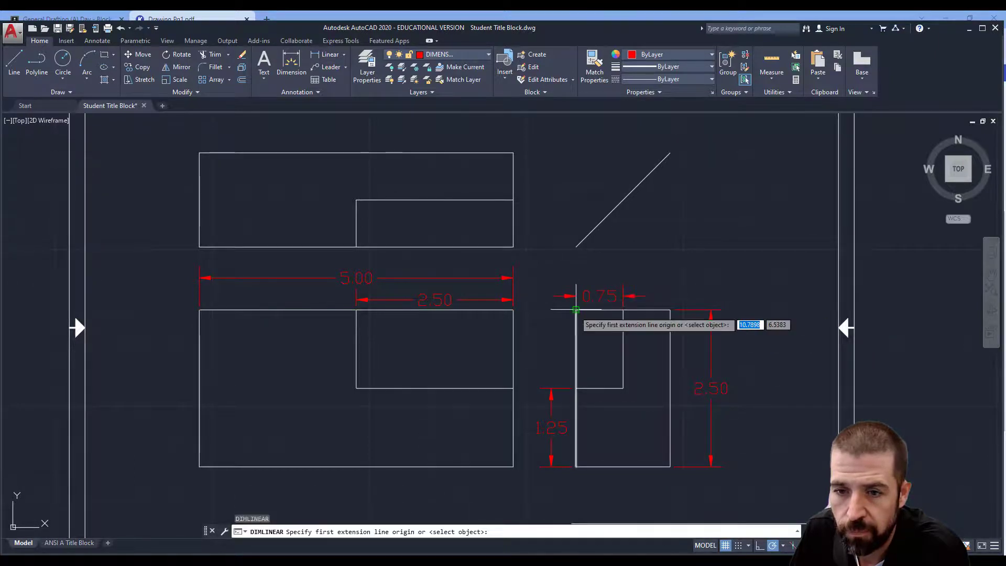
pyautogui.click(575, 310)
pyautogui.click(670, 310)
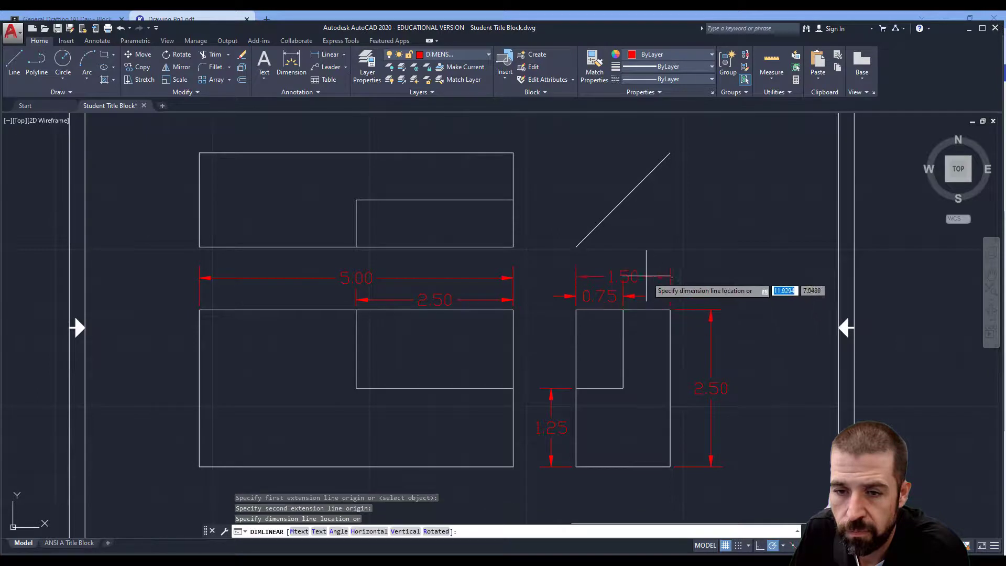
pyautogui.click(649, 275)
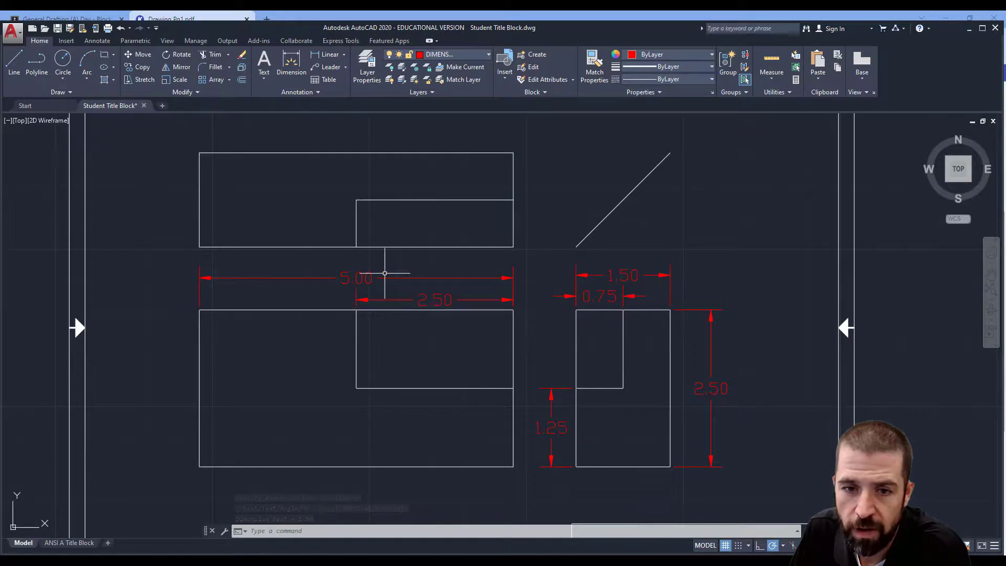
pyautogui.hotkey('alt', 'Tab')
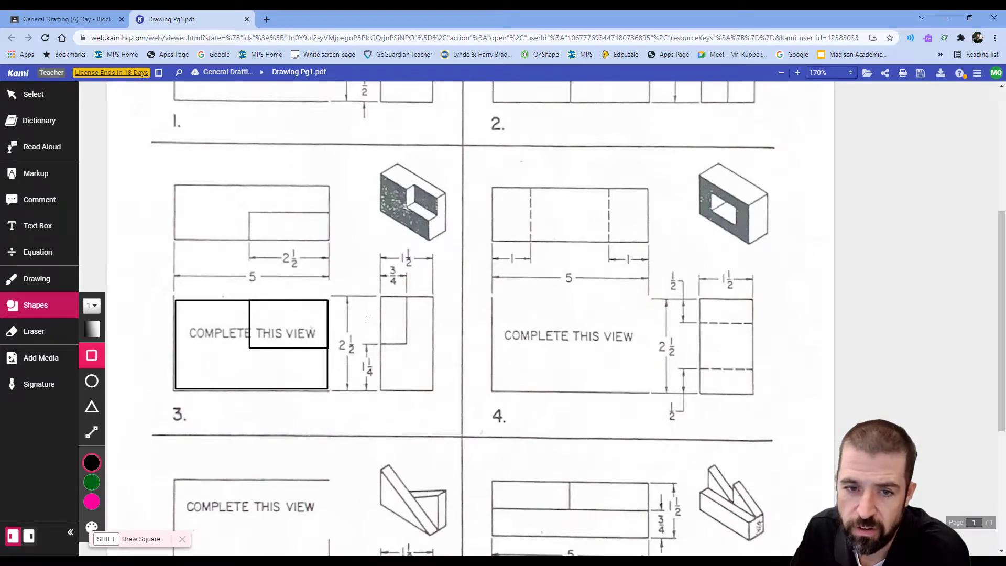
pyautogui.hotkey('alt', 'Tab')
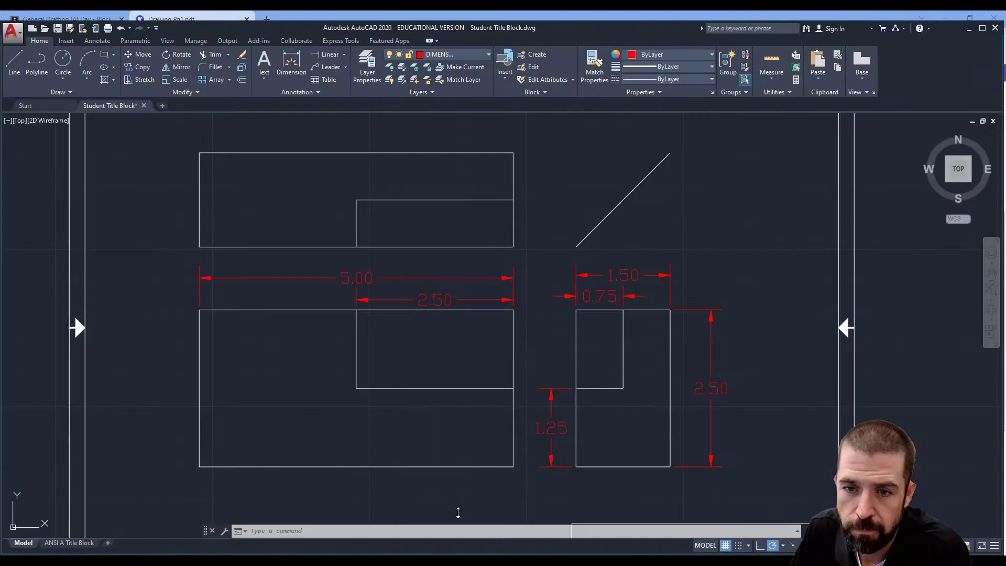